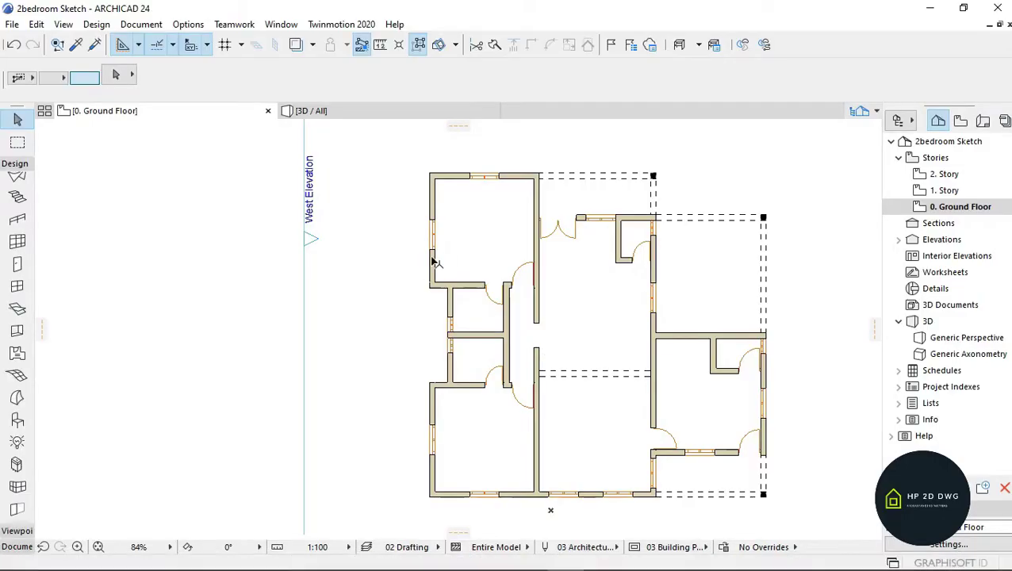
Step: Zoom the Ground Floor plan in on the west-wall window and bring up the Document toolbox
scroll(452, 238, down, 2)
scroll(459, 237, up, 1)
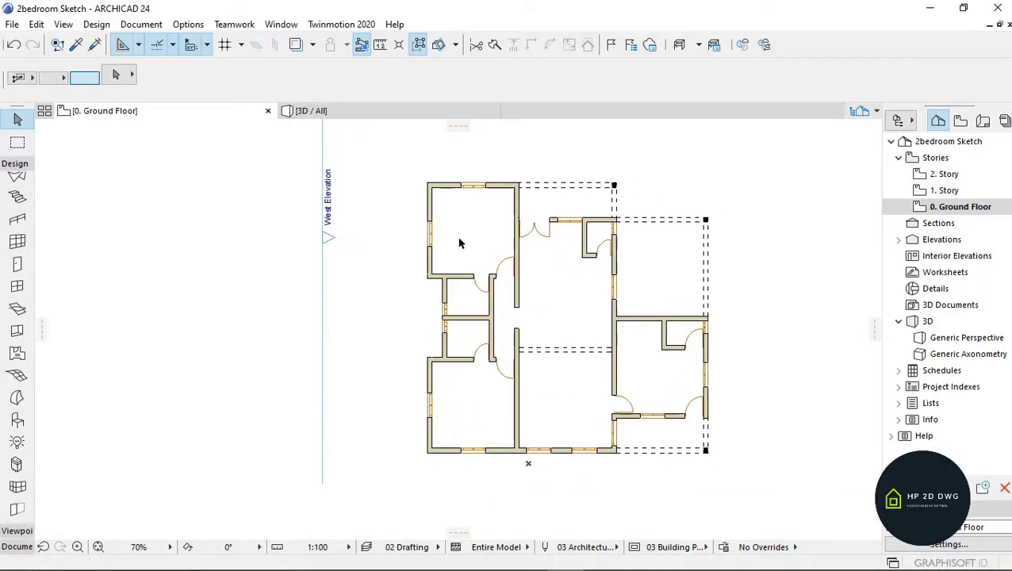
scroll(437, 204, up, 1)
scroll(438, 204, up, 2)
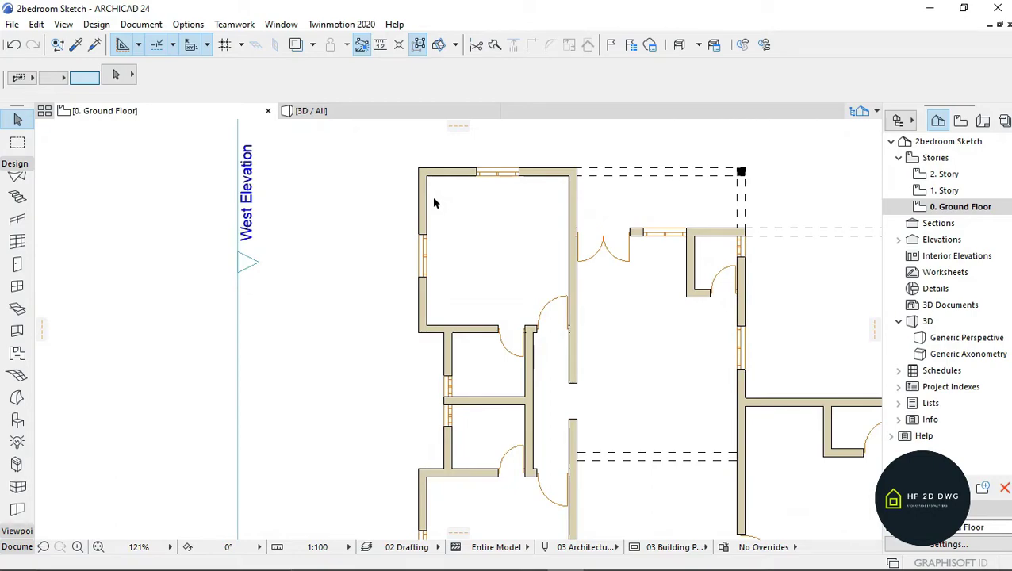
scroll(434, 204, up, 2)
scroll(499, 255, down, 1)
scroll(432, 219, up, 1)
scroll(441, 276, up, 3)
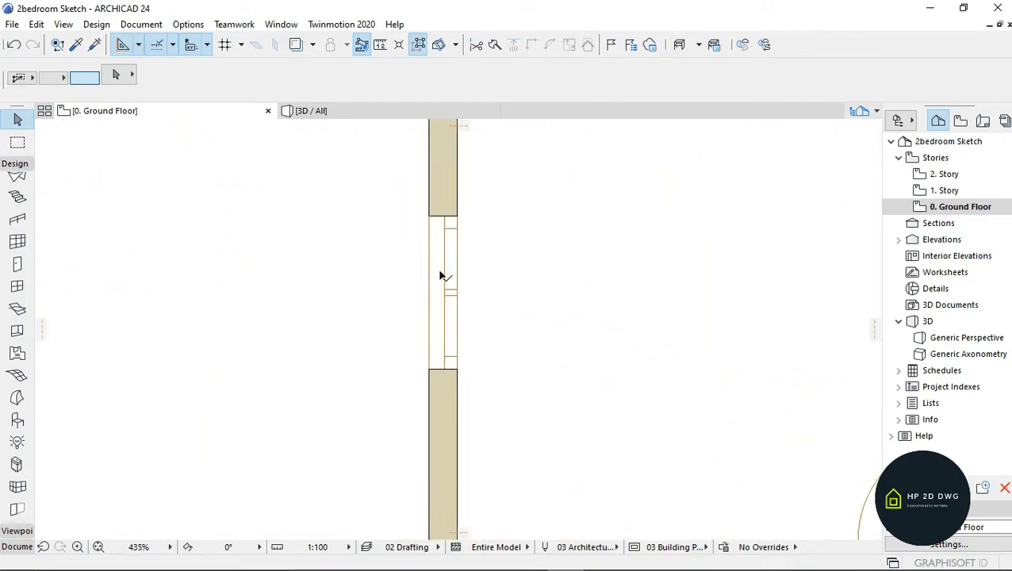
scroll(443, 270, down, 3)
scroll(445, 264, down, 2)
scroll(442, 278, up, 2)
scroll(445, 311, up, 2)
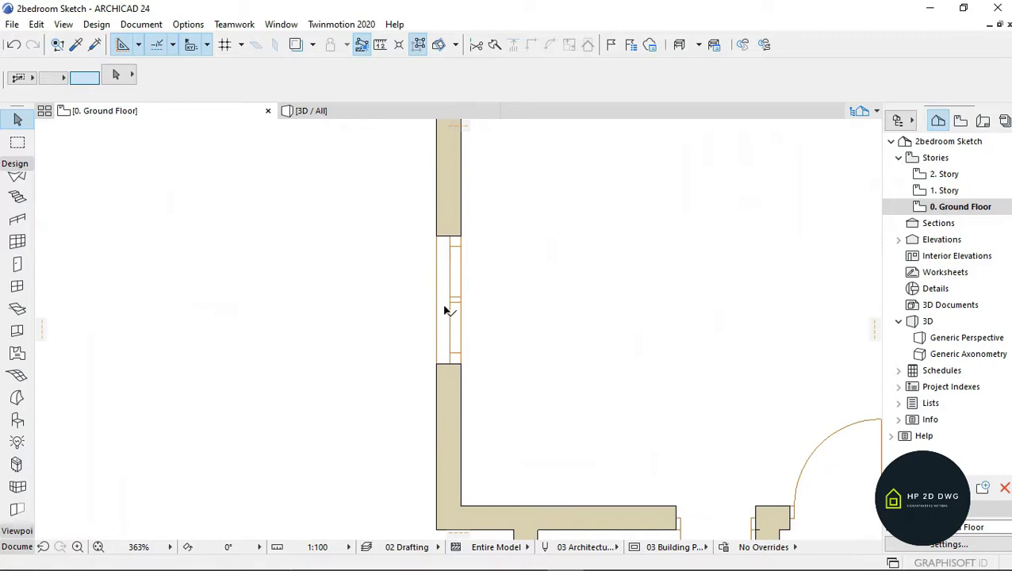
scroll(445, 174, up, 1)
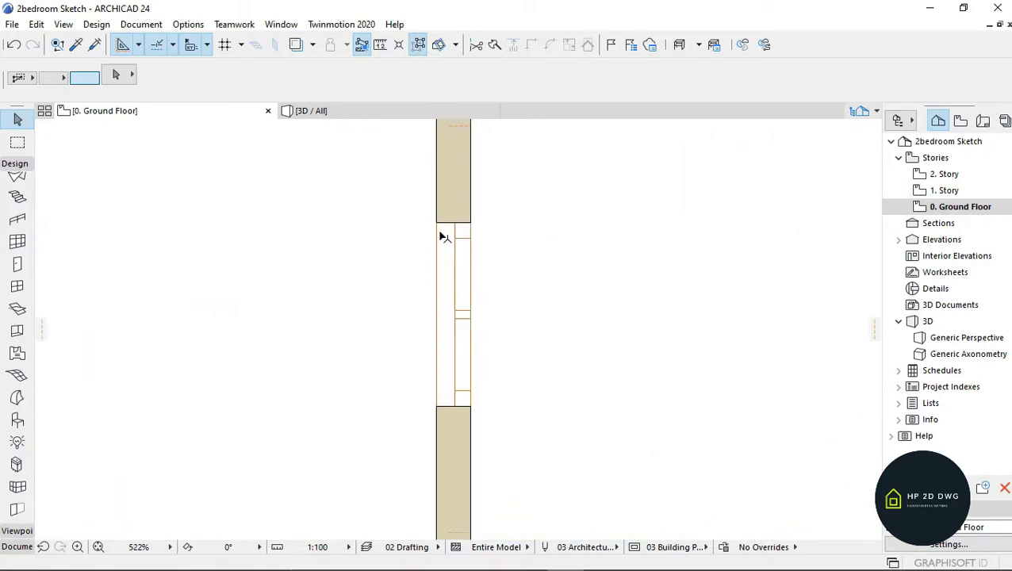
scroll(452, 208, down, 1)
scroll(454, 208, up, 2)
scroll(454, 208, up, 1)
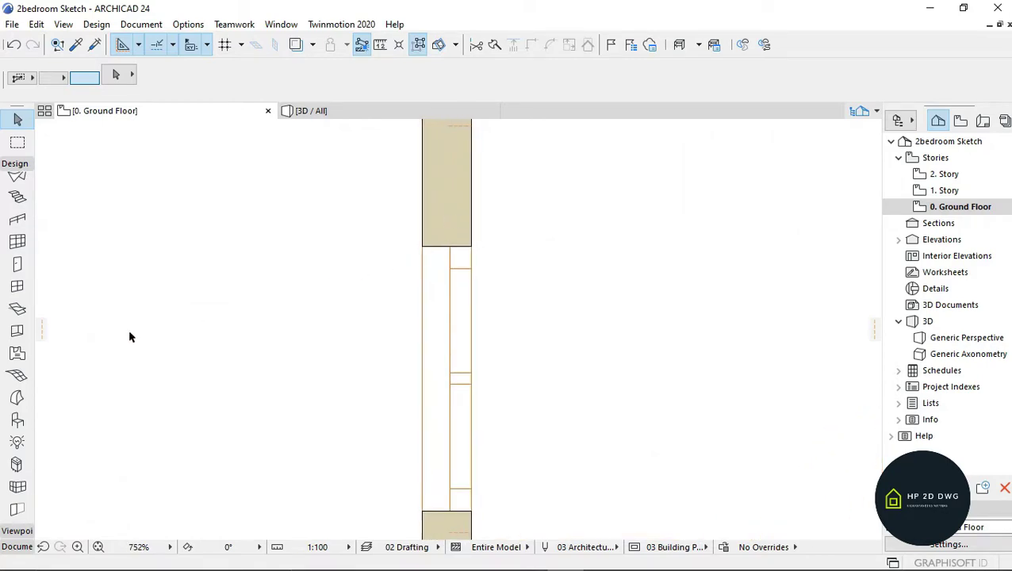
click(14, 544)
Step: Draw a closed stepped polyline molding profile starting from the wall edge beside the window
click(17, 414)
scroll(437, 246, up, 1)
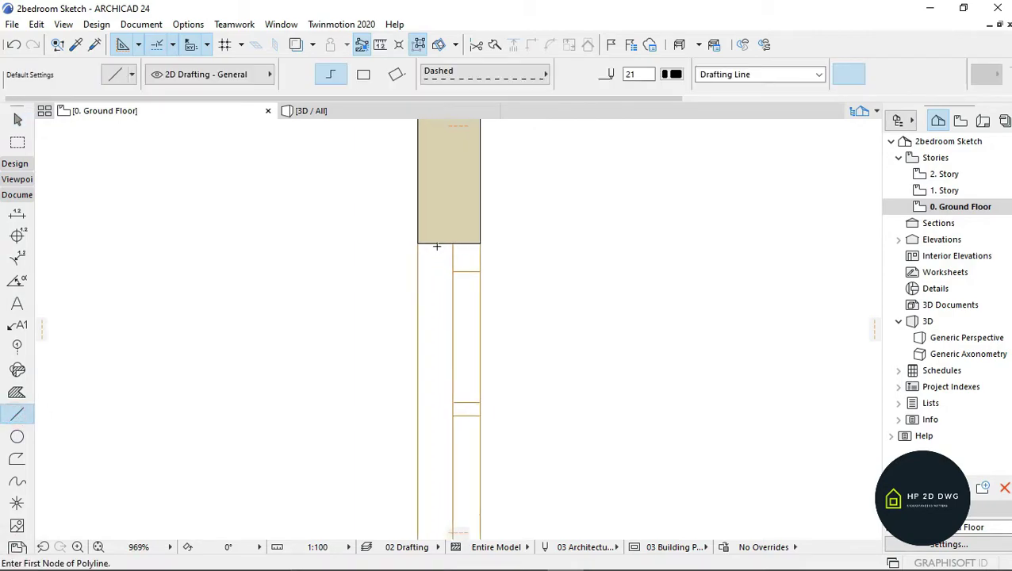
scroll(428, 244, up, 1)
click(416, 241)
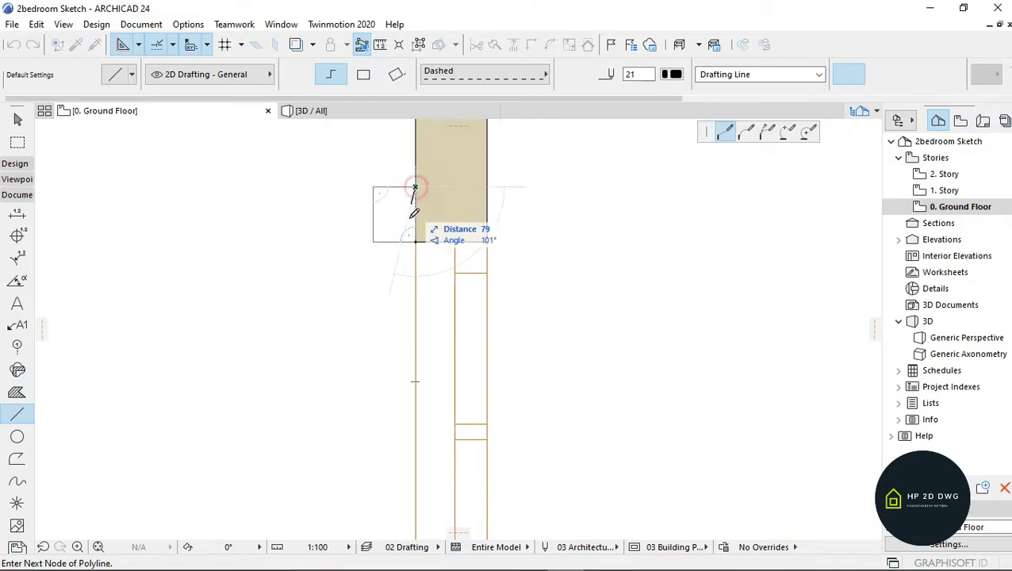
key(Escape)
scroll(399, 198, up, 3)
scroll(387, 194, up, 3)
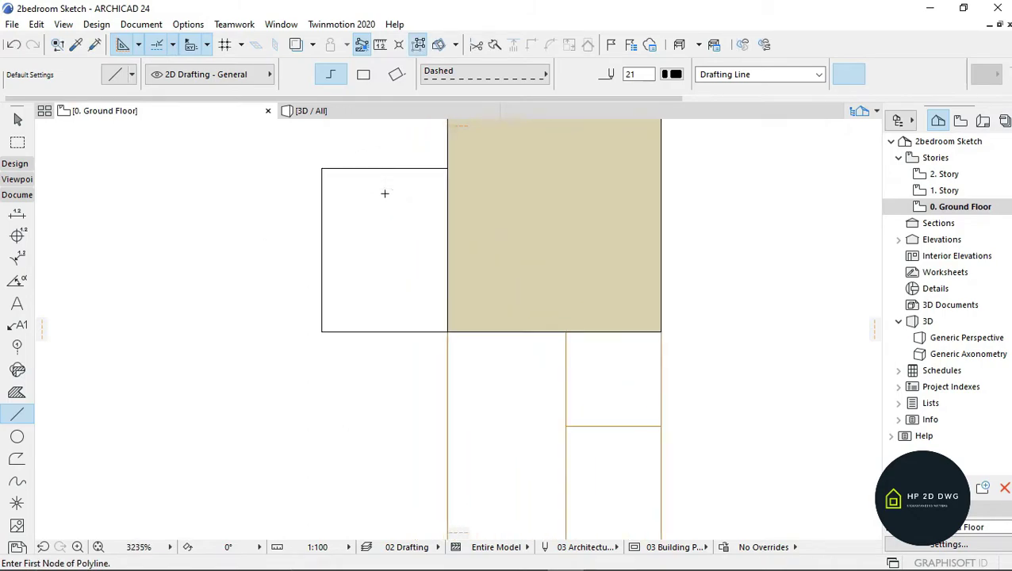
click(321, 221)
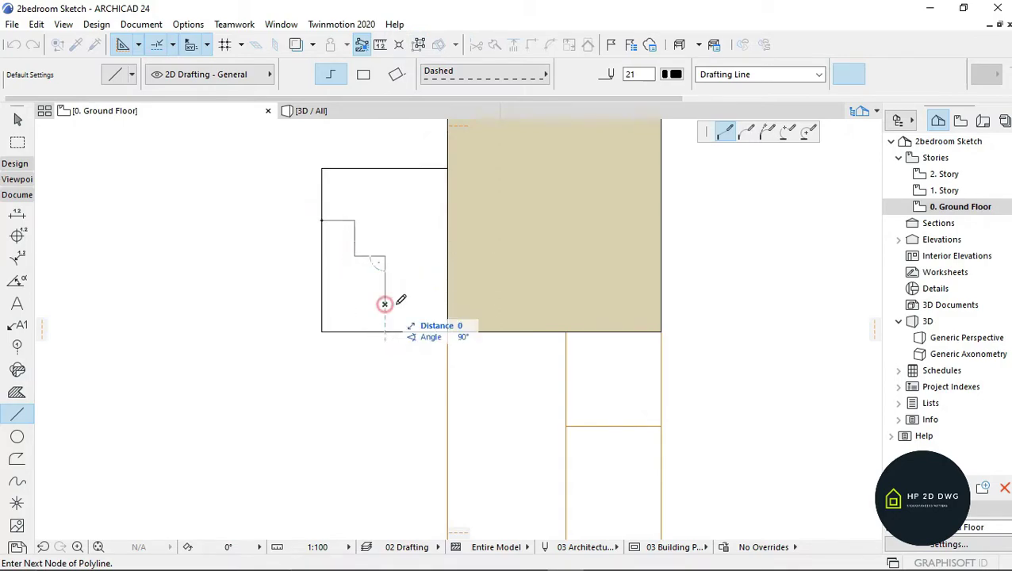
double_click(448, 329)
key(Escape)
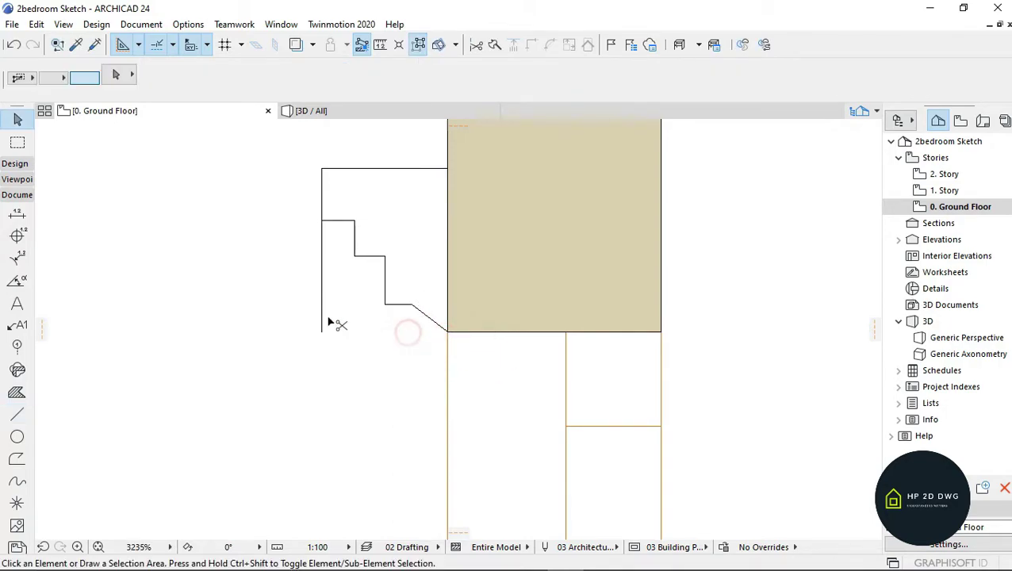
Step: Curve the profile's lower vertical edge and its diagonal edge into arcs
scroll(365, 252, down, 2)
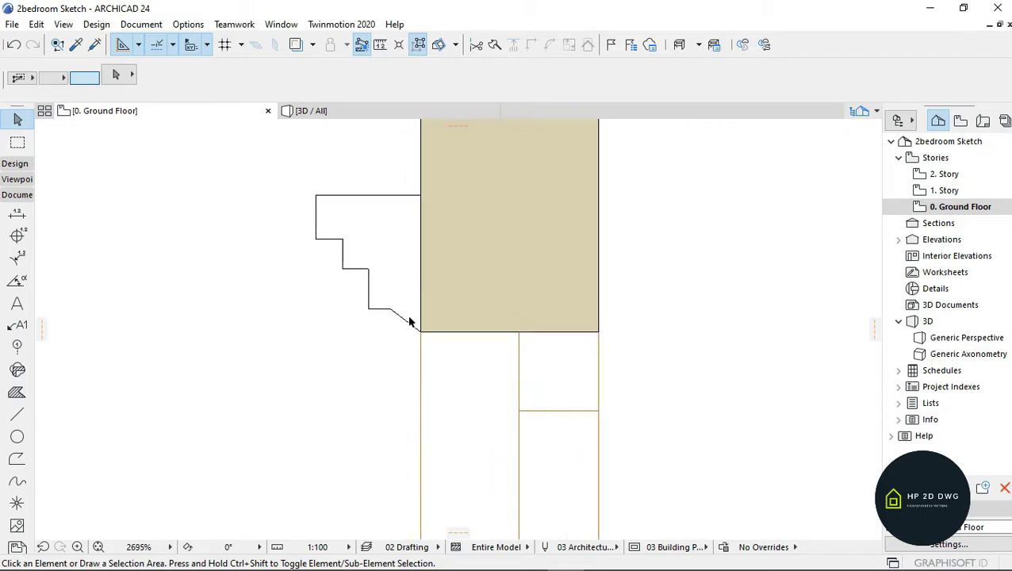
scroll(387, 266, up, 2)
scroll(391, 198, up, 3)
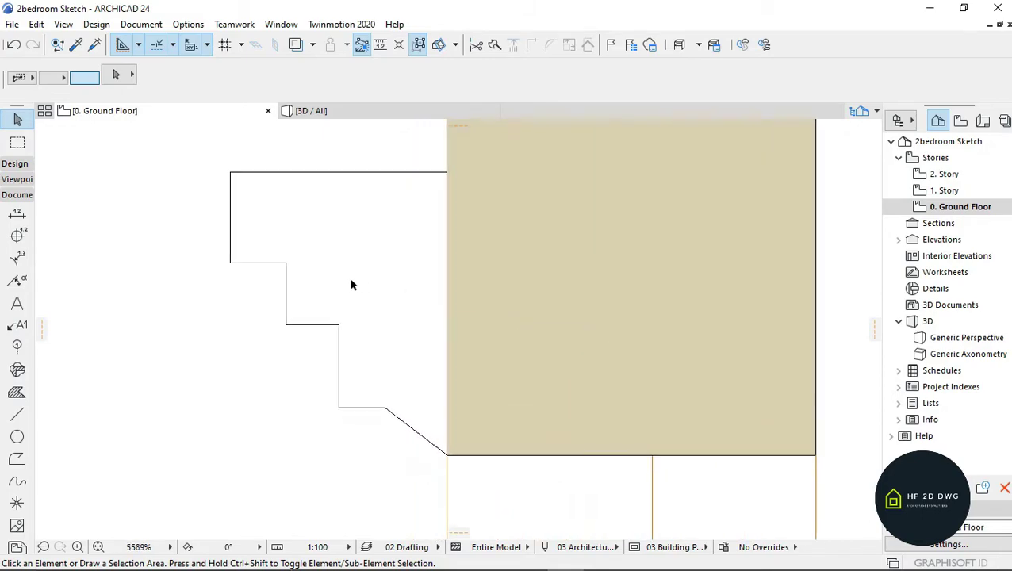
click(286, 292)
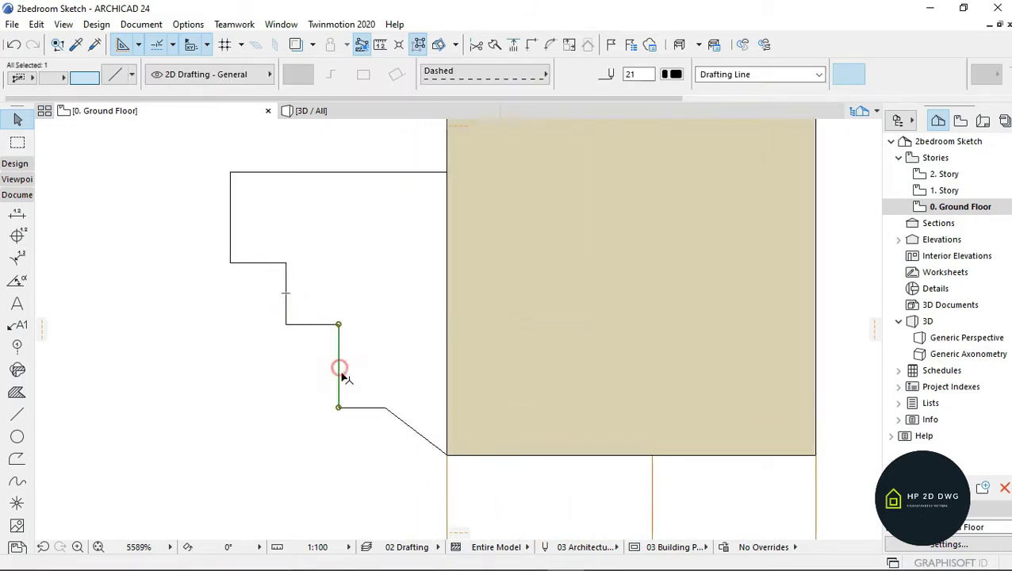
click(340, 371)
click(354, 366)
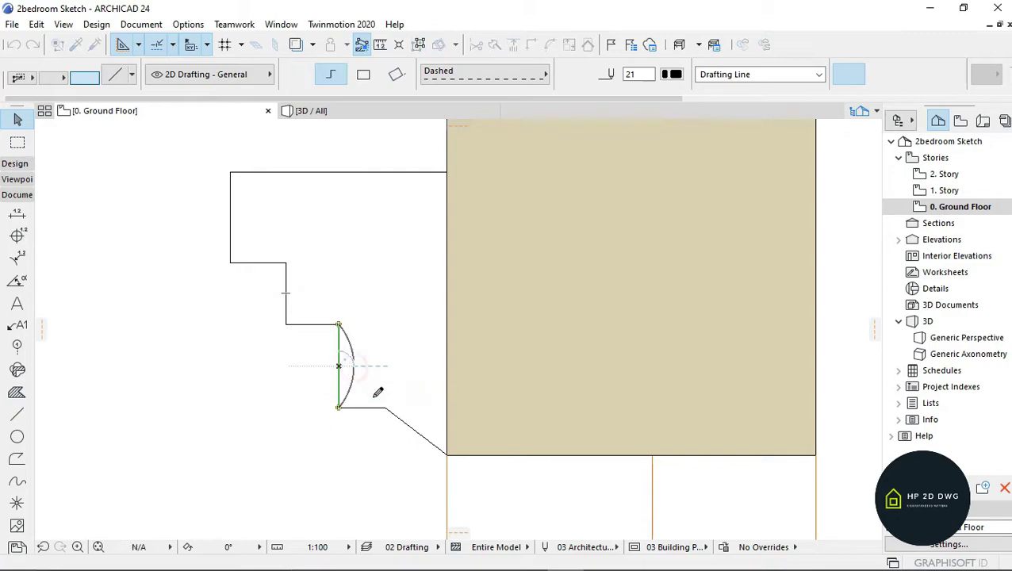
click(415, 429)
click(340, 407)
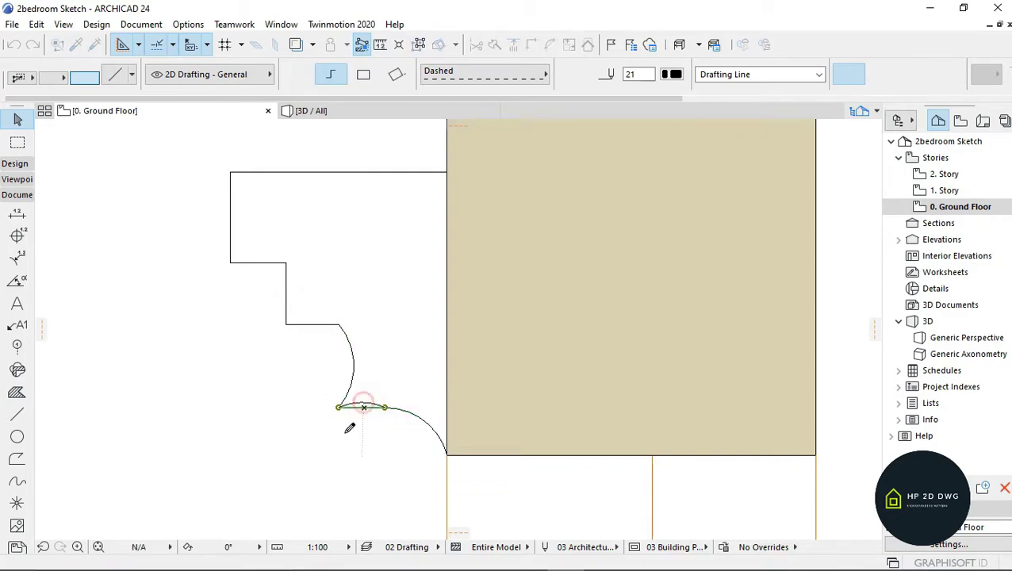
Step: Curve the short horizontal steps and the upper vertical edge into arcs
click(259, 262)
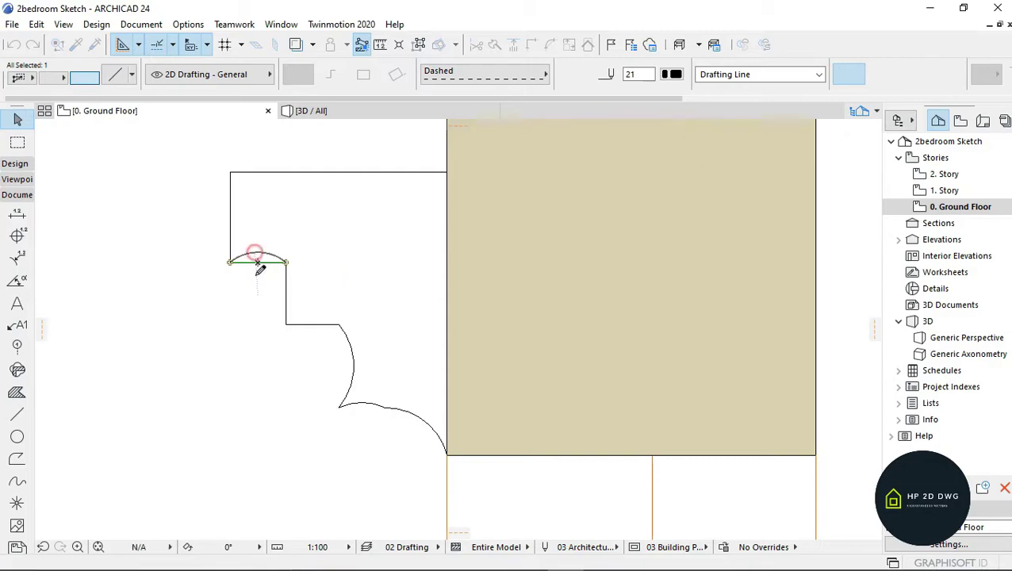
click(288, 296)
click(276, 295)
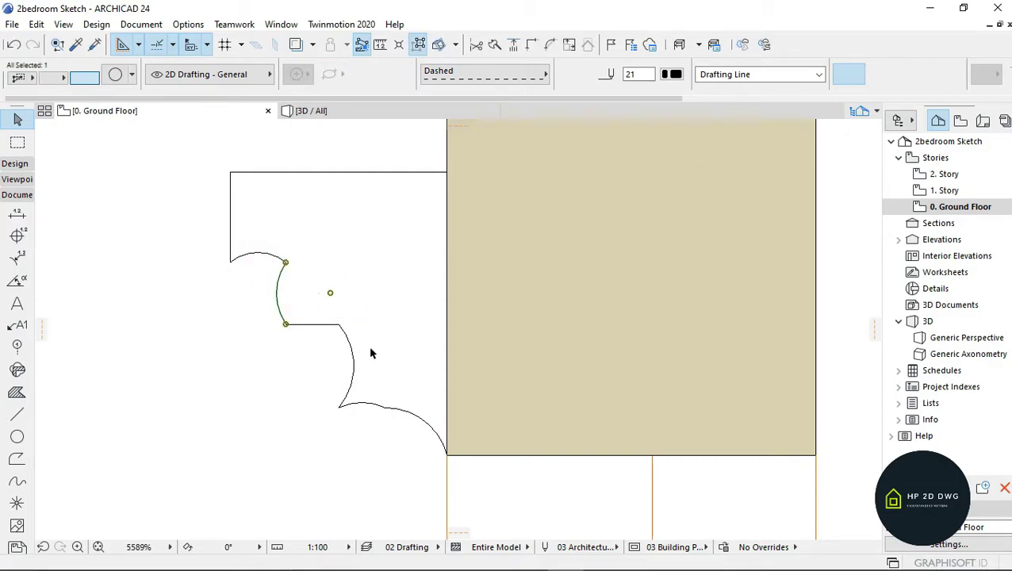
scroll(400, 259, down, 3)
Step: Fill the curved profile with a Morph using the Morph tool's magic wand
click(16, 392)
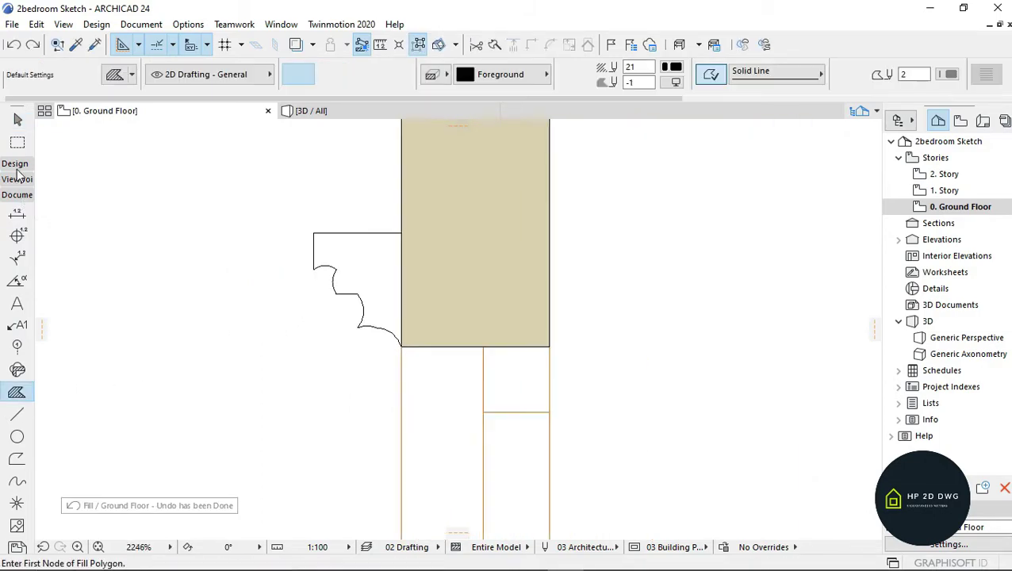
click(16, 164)
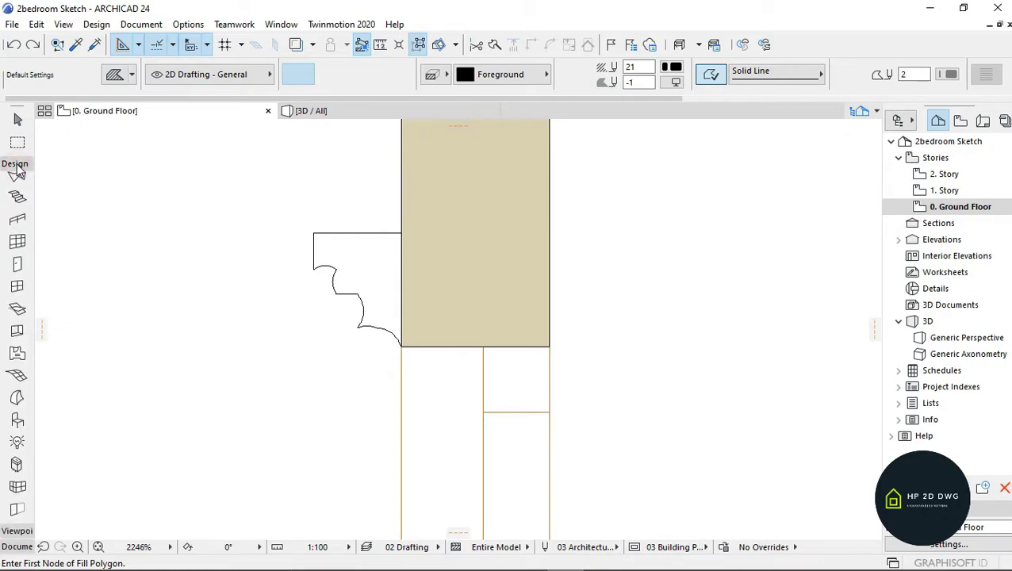
scroll(41, 347, down, 3)
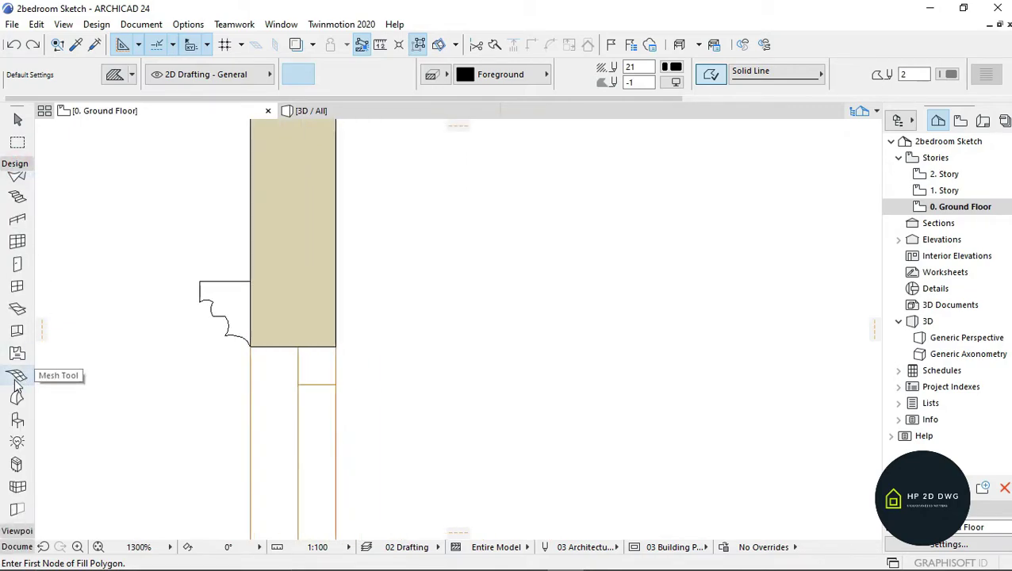
click(18, 399)
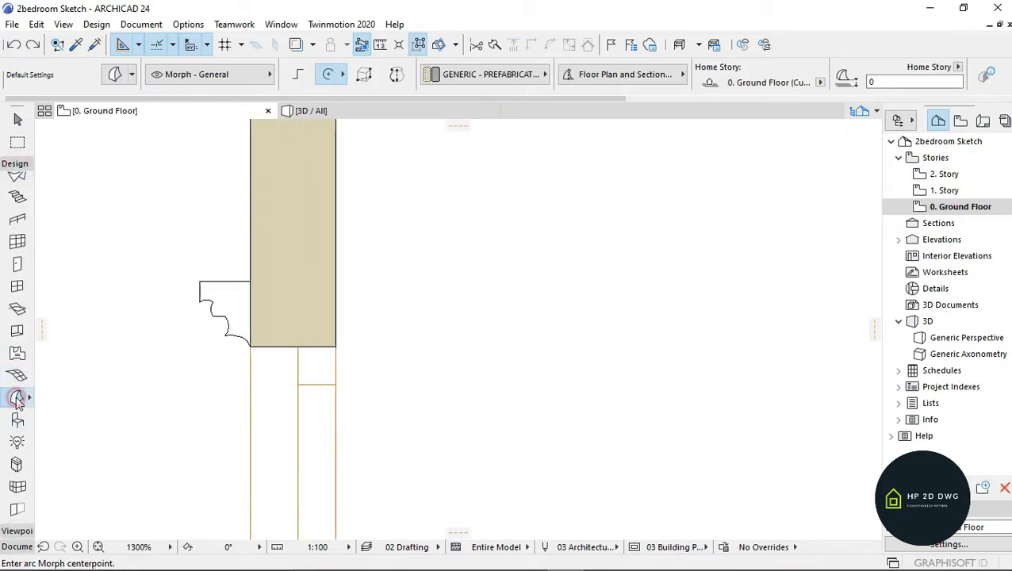
scroll(74, 285, up, 1)
scroll(199, 336, up, 3)
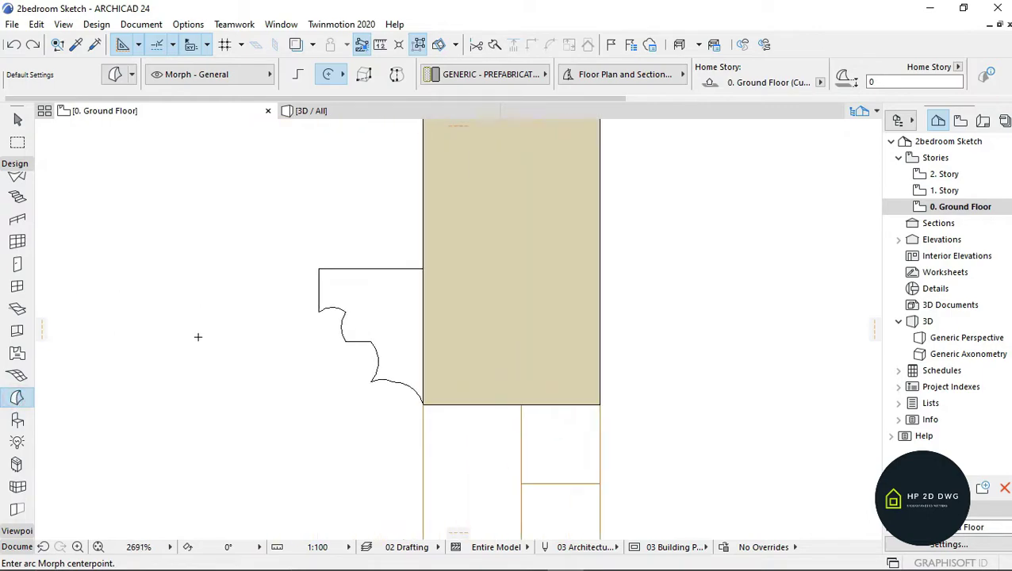
click(383, 307)
Step: Zoom out to show the whole ground floor plan
scroll(380, 305, down, 6)
scroll(380, 309, up, 3)
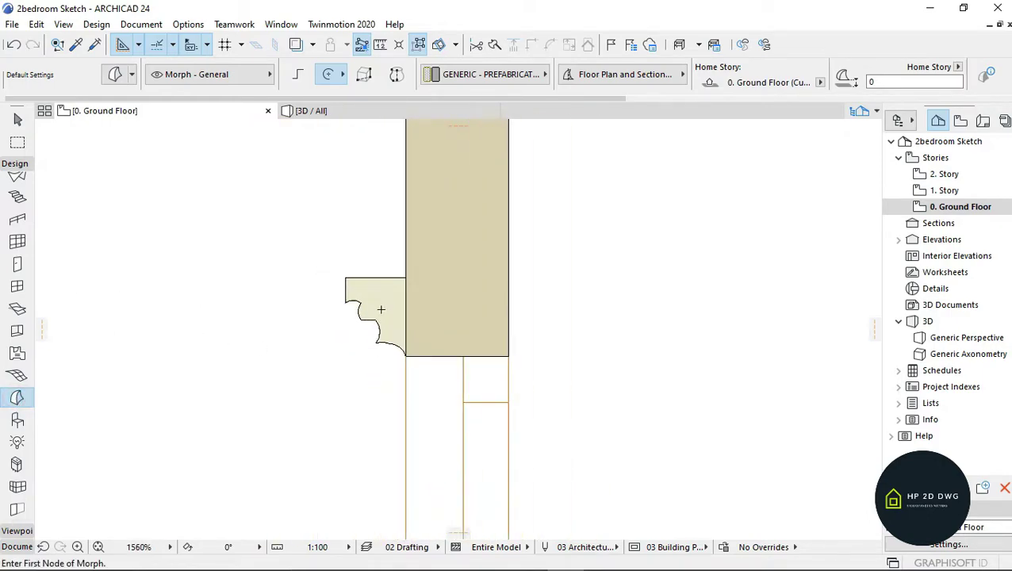
scroll(349, 325, up, 3)
scroll(389, 270, down, 2)
scroll(396, 254, down, 1)
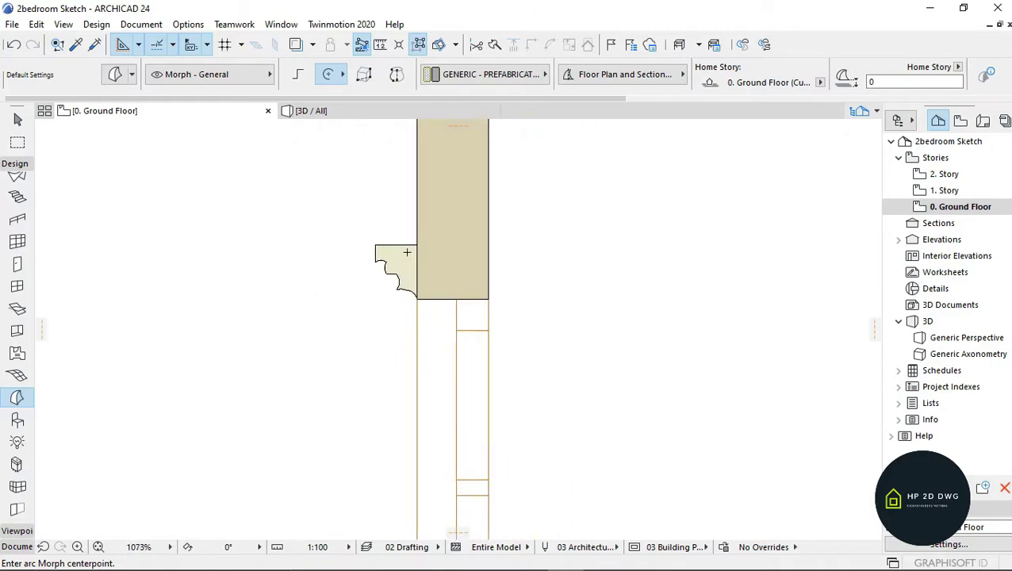
scroll(406, 256, down, 4)
scroll(406, 258, down, 2)
scroll(406, 258, down, 3)
scroll(397, 263, up, 2)
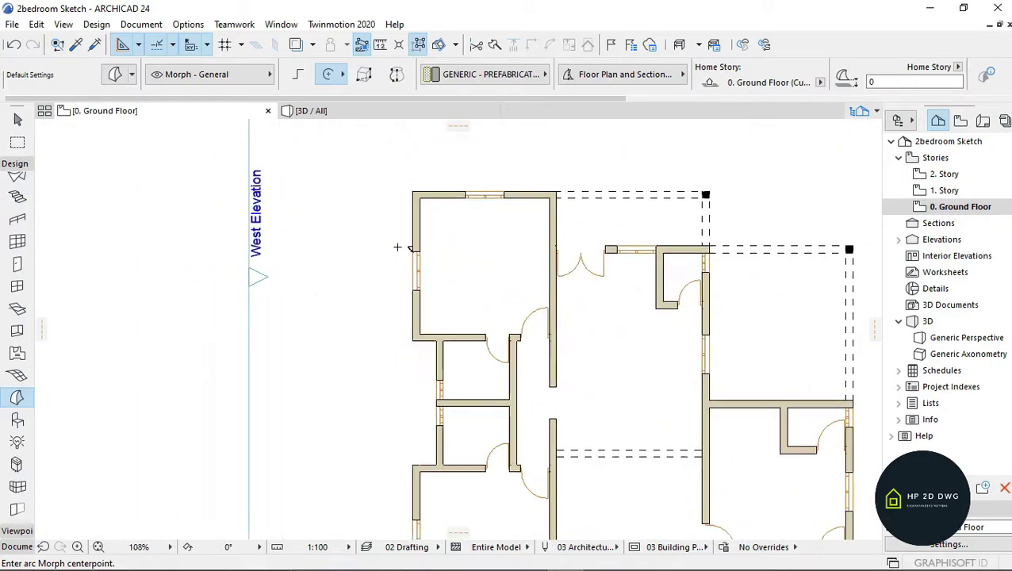
scroll(401, 247, up, 2)
key(Escape)
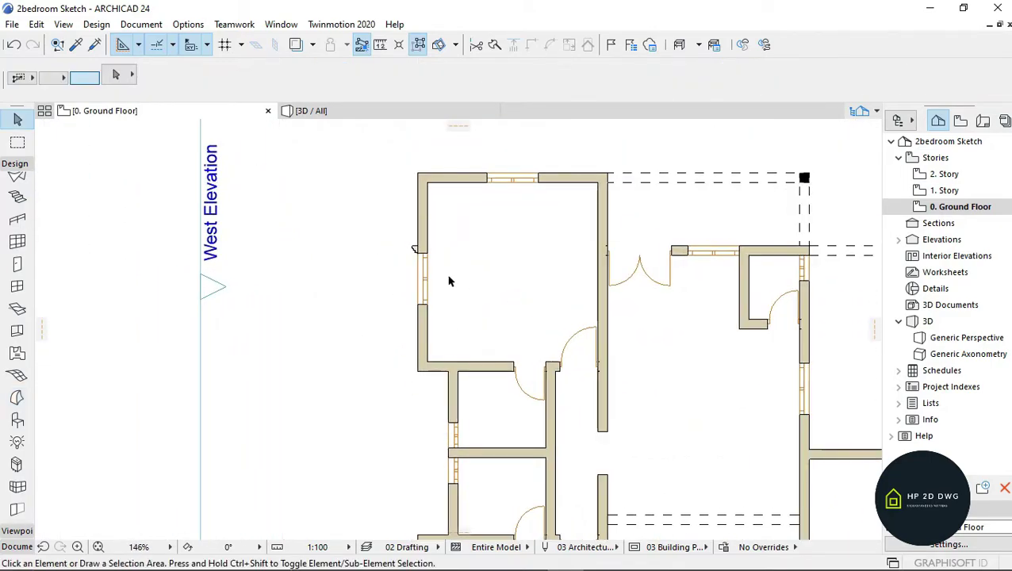
Step: Open the 3D view and fly the camera up to the front window's lower-left corner
click(339, 111)
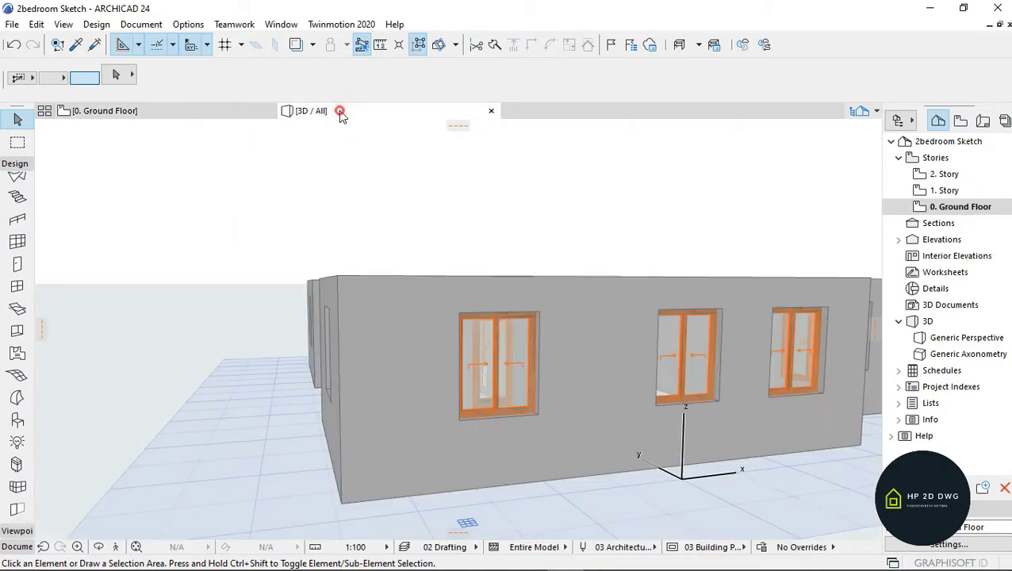
click(116, 547)
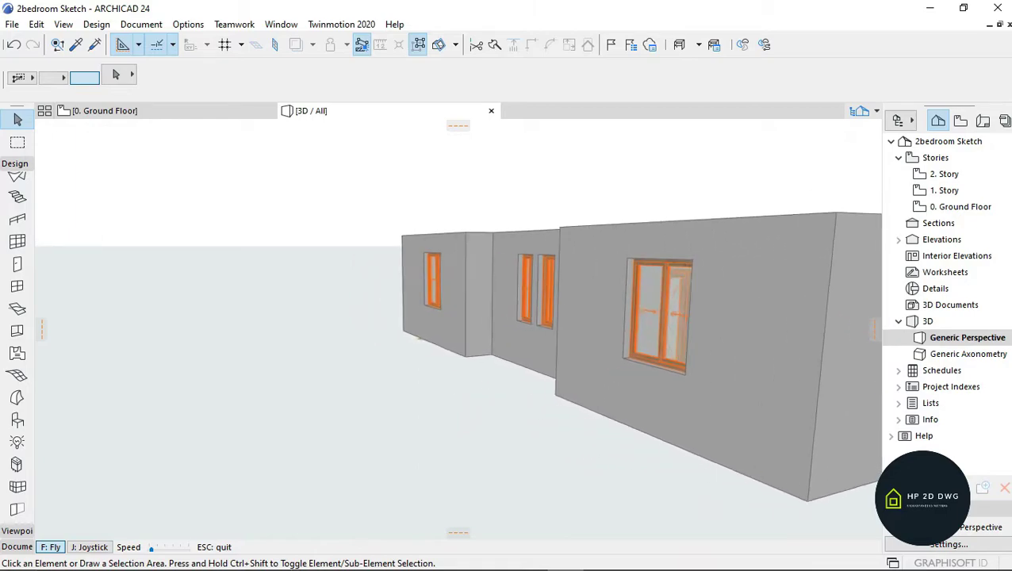
key(Up)
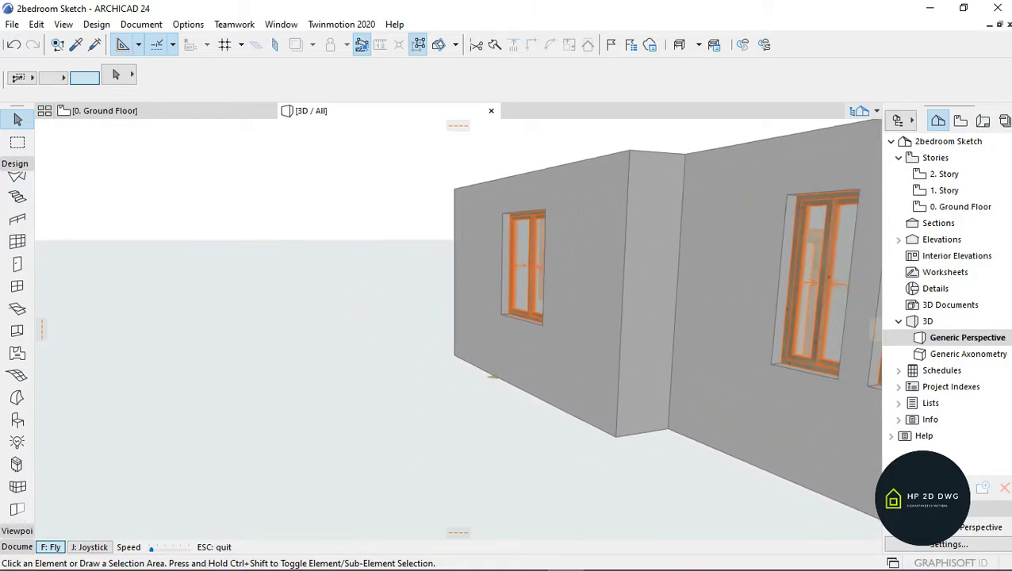
key(Up)
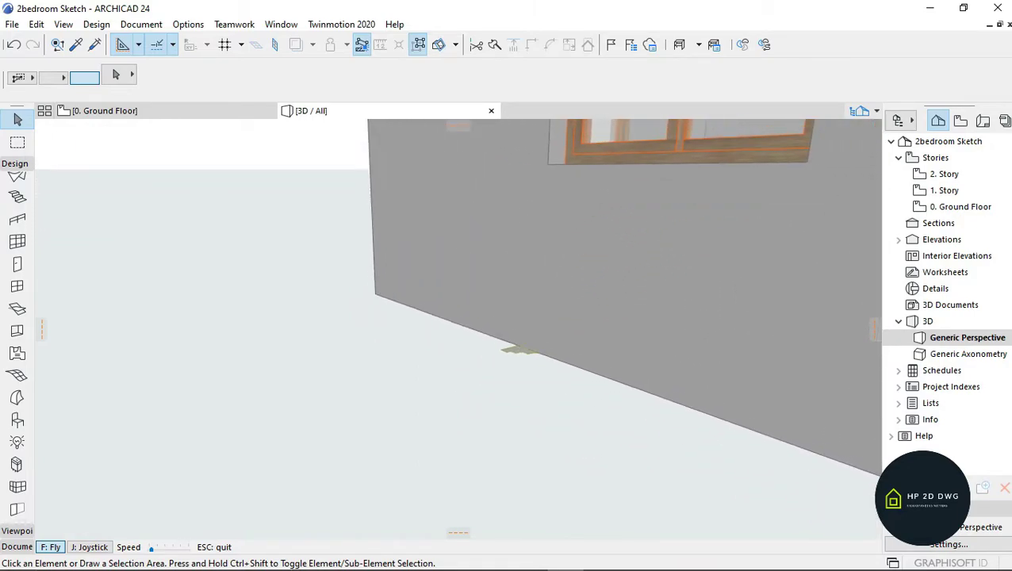
key(Up)
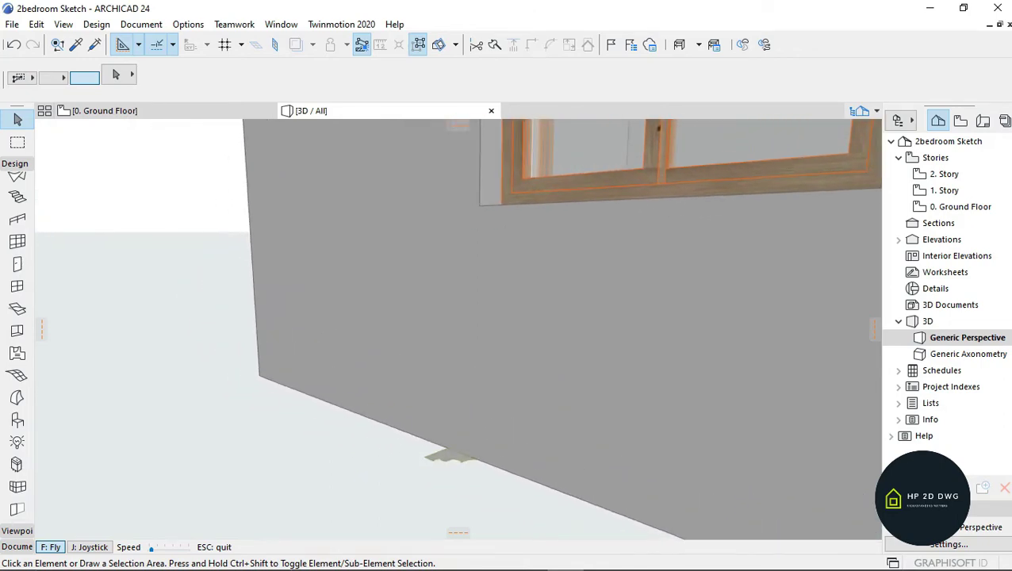
key(Up)
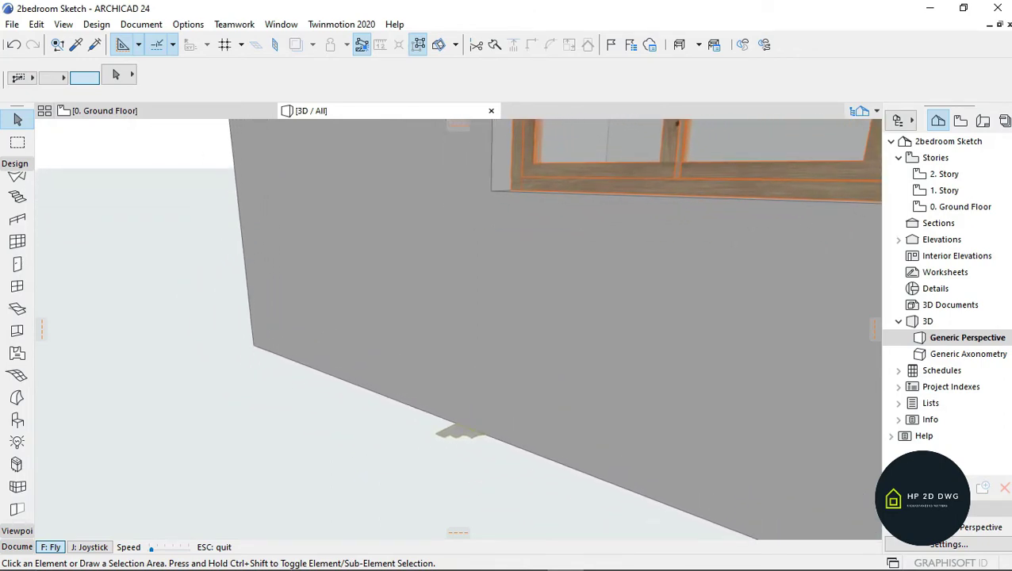
key(Escape)
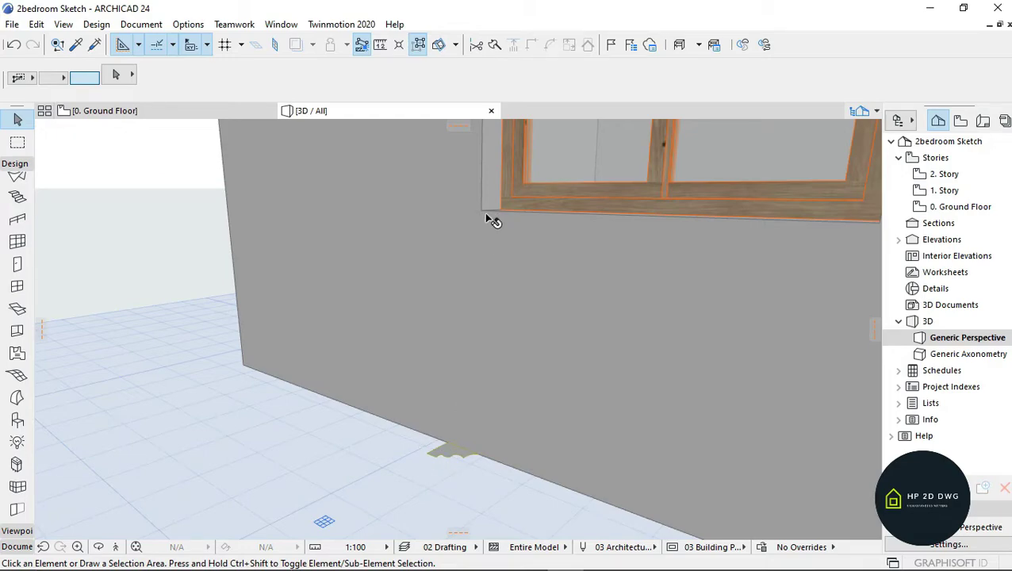
Step: Elevate the Morph profile by 1000 to the window's lower-left corner
click(454, 451)
click(479, 456)
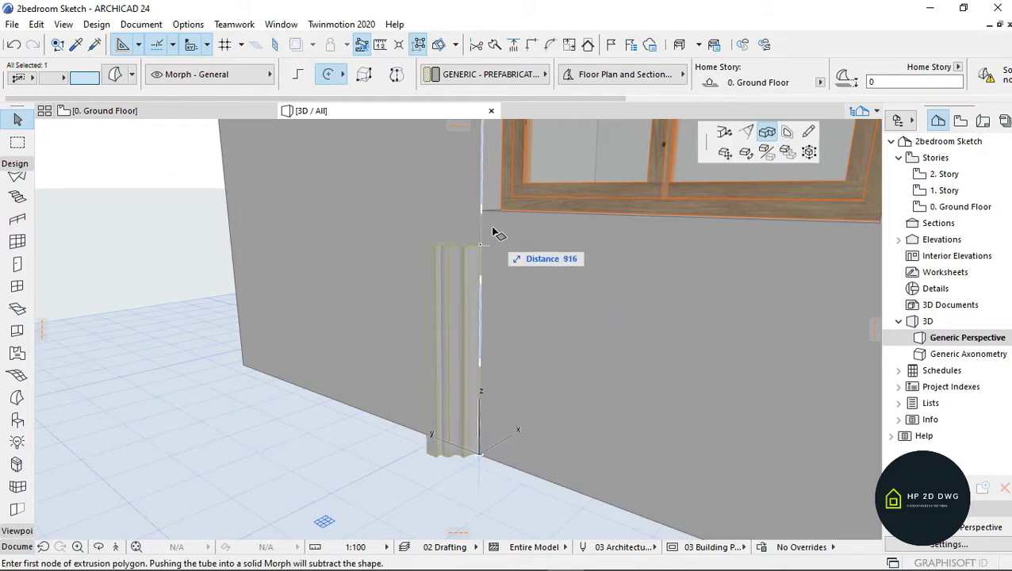
click(726, 156)
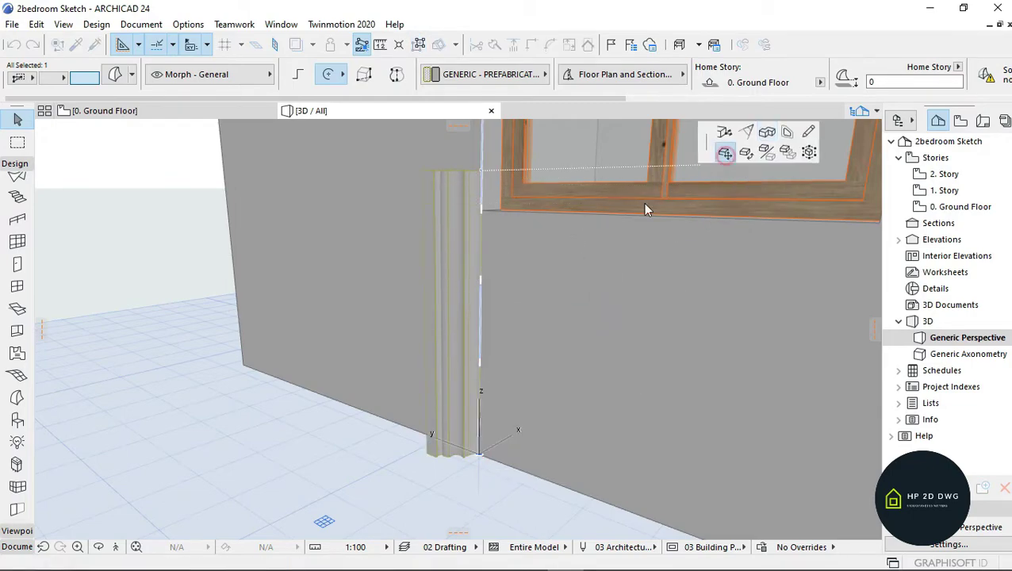
click(482, 215)
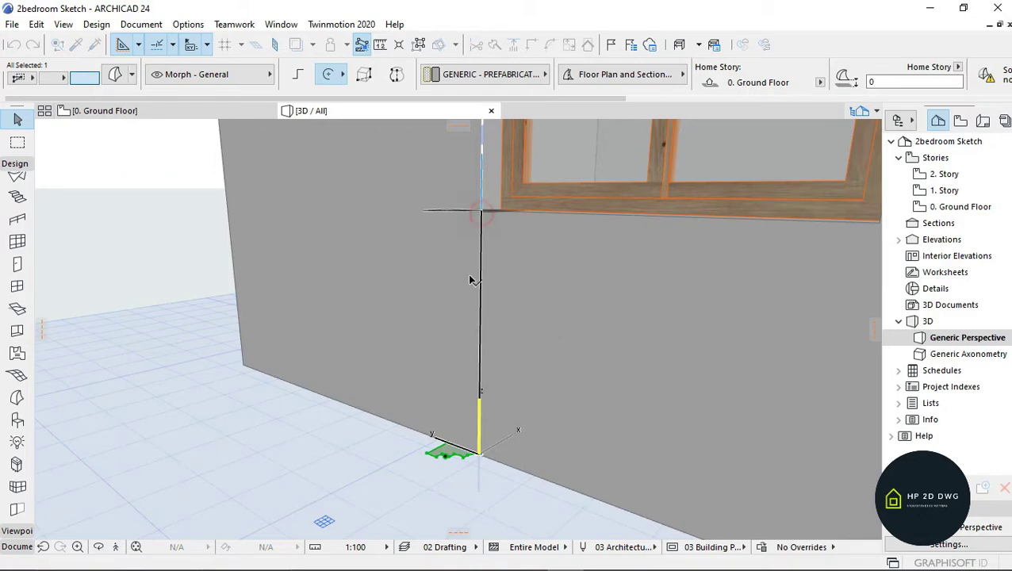
Step: Back the camera away to frame the whole window and select the profile's corner node
click(117, 547)
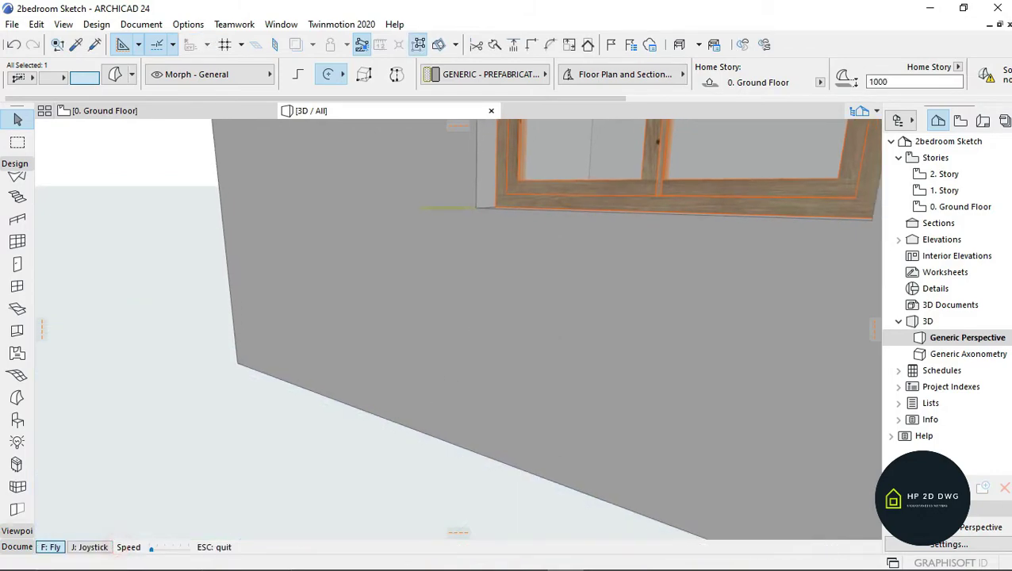
key(Down)
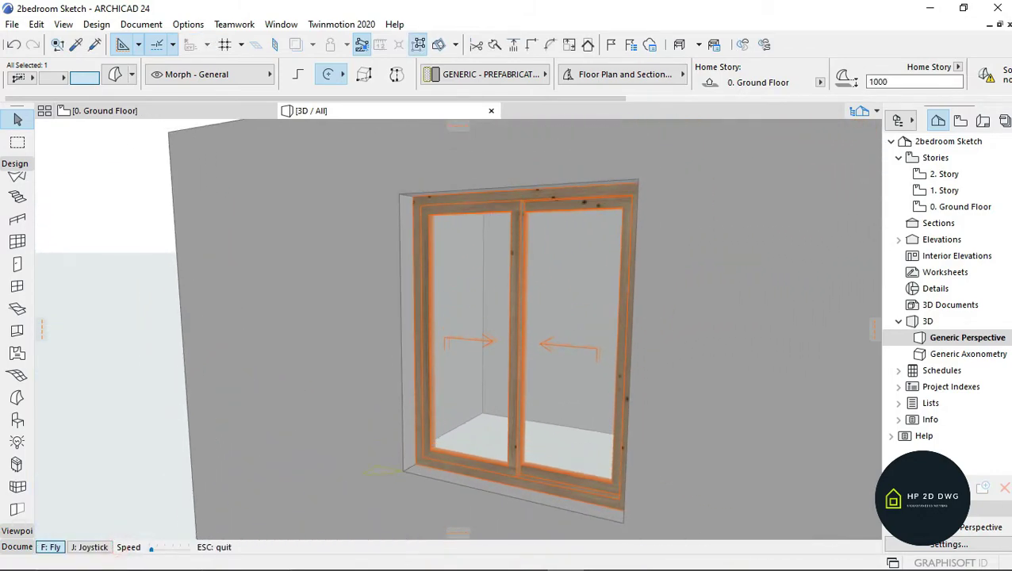
key(Up)
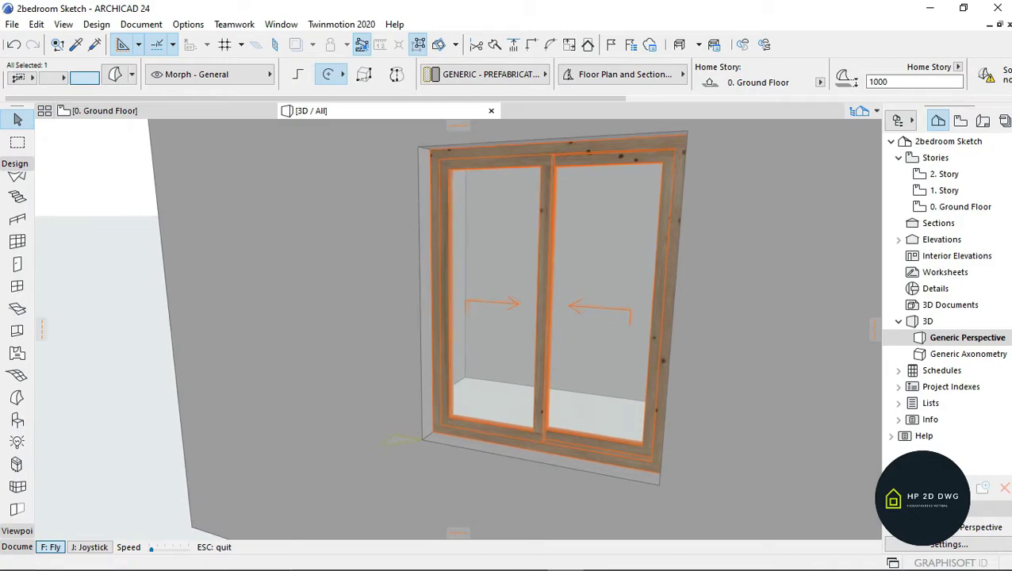
key(Up)
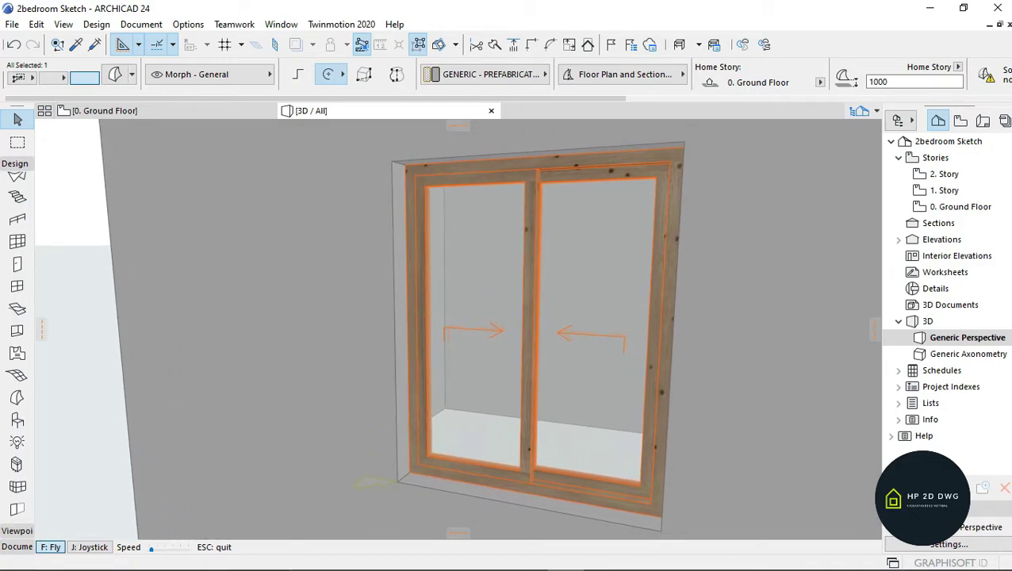
key(Escape)
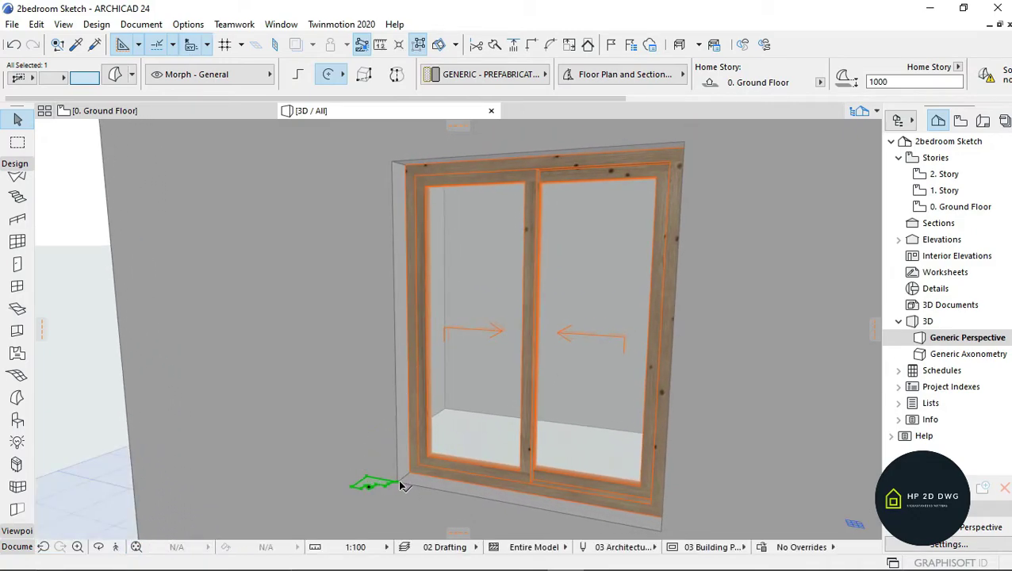
click(397, 482)
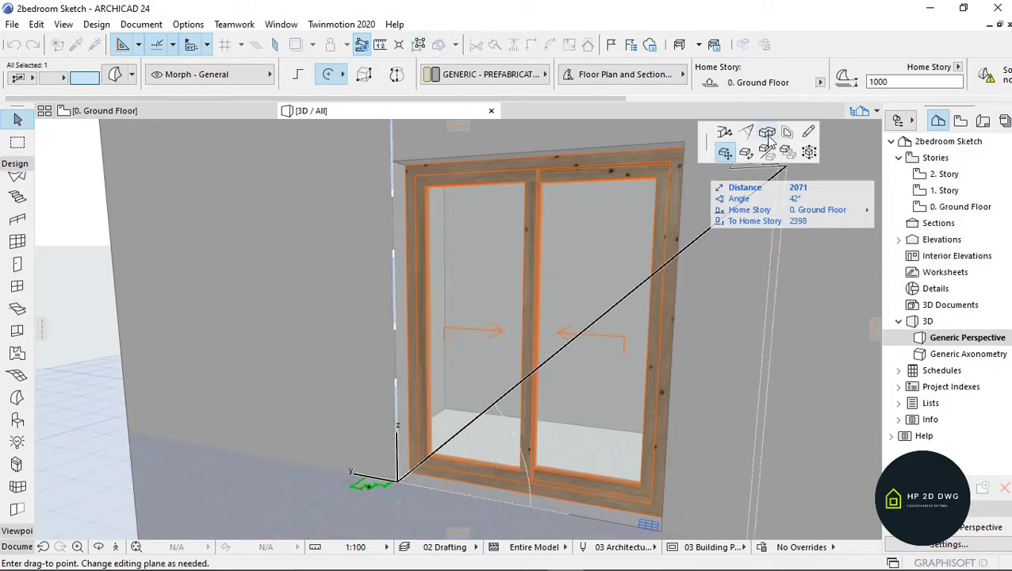
Step: Sweep the profile as a Tube along the window's top, right side and sill back to the lower-left corner
click(772, 139)
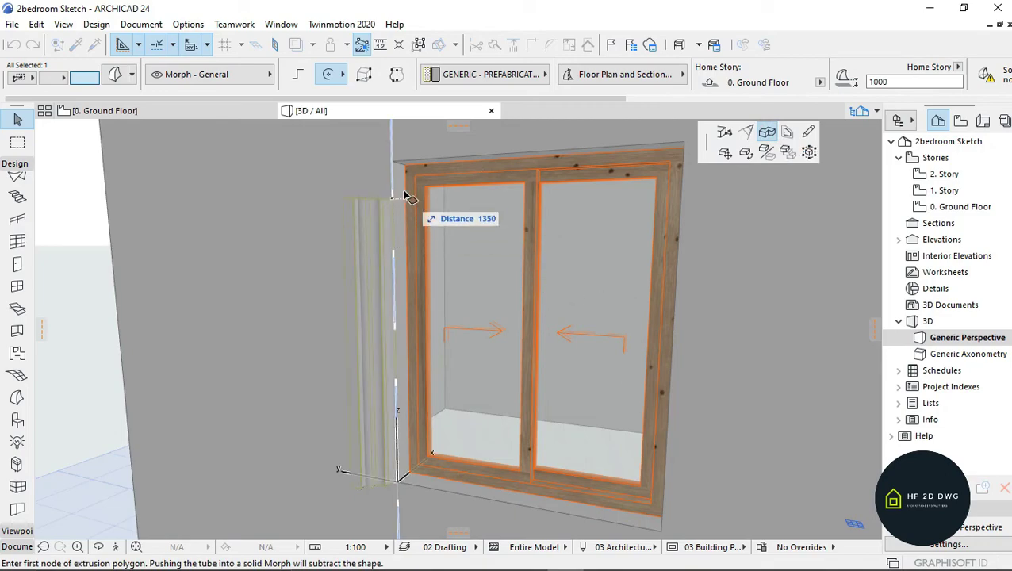
click(394, 164)
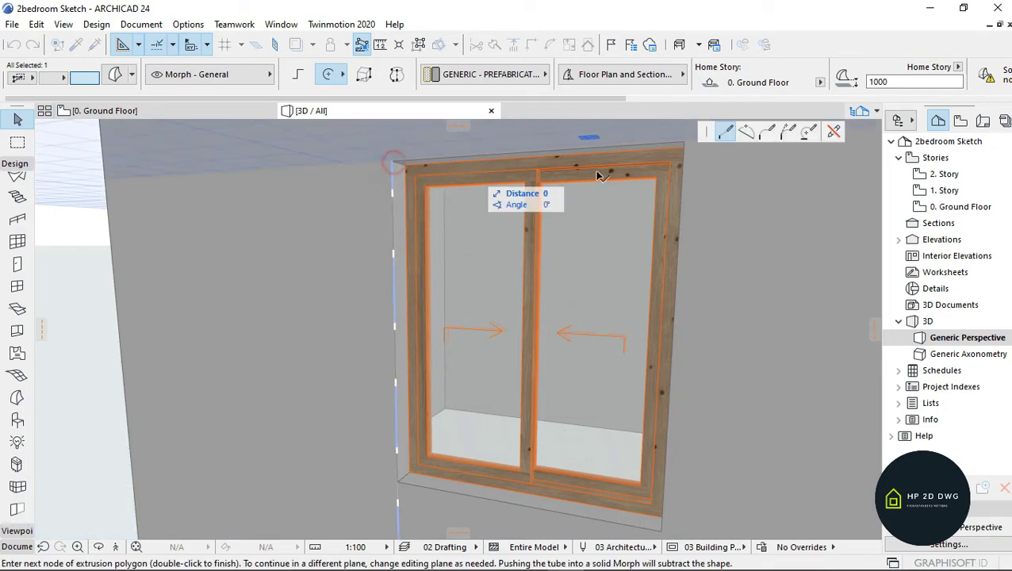
click(685, 144)
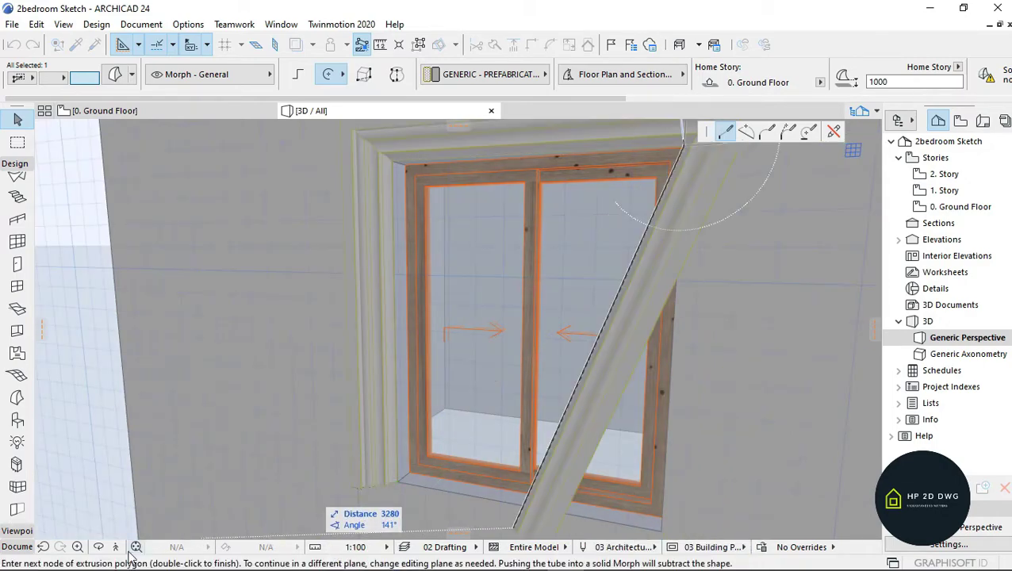
shift+middle_drag(514, 526, 442, 369)
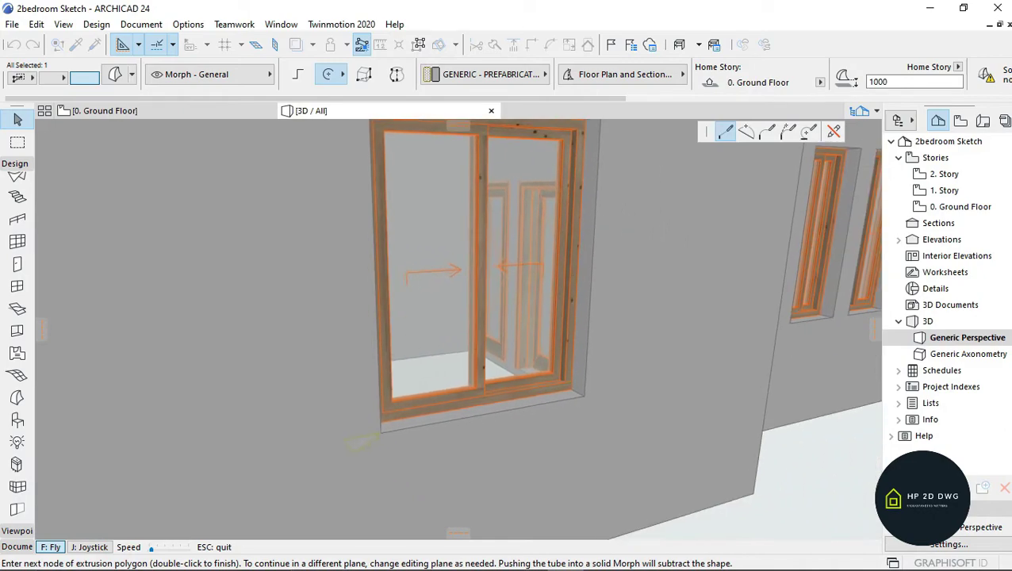
click(591, 401)
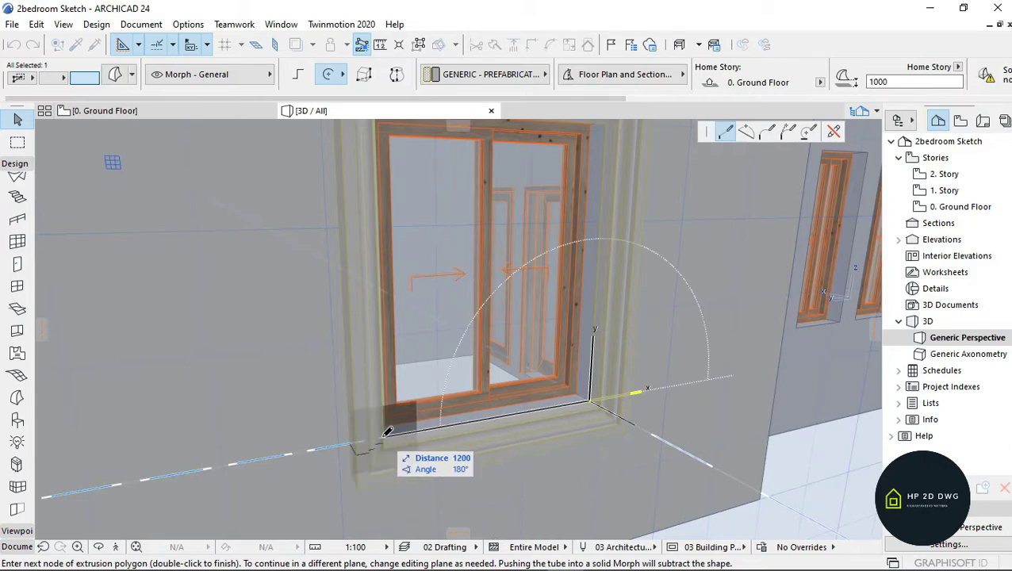
double_click(384, 439)
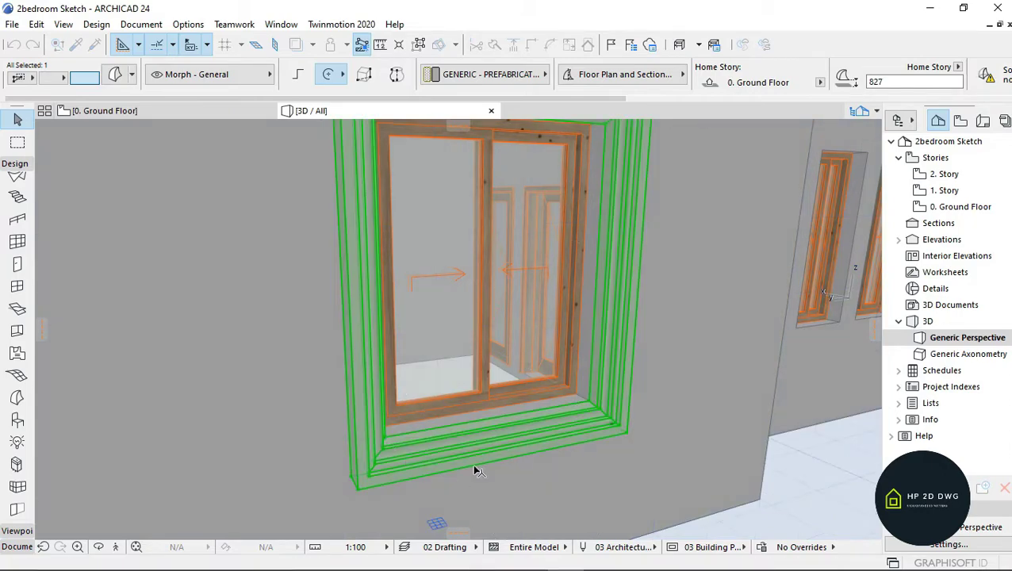
Step: Set the trim Morph's override surface to Paint - Titanium White
click(364, 278)
click(135, 551)
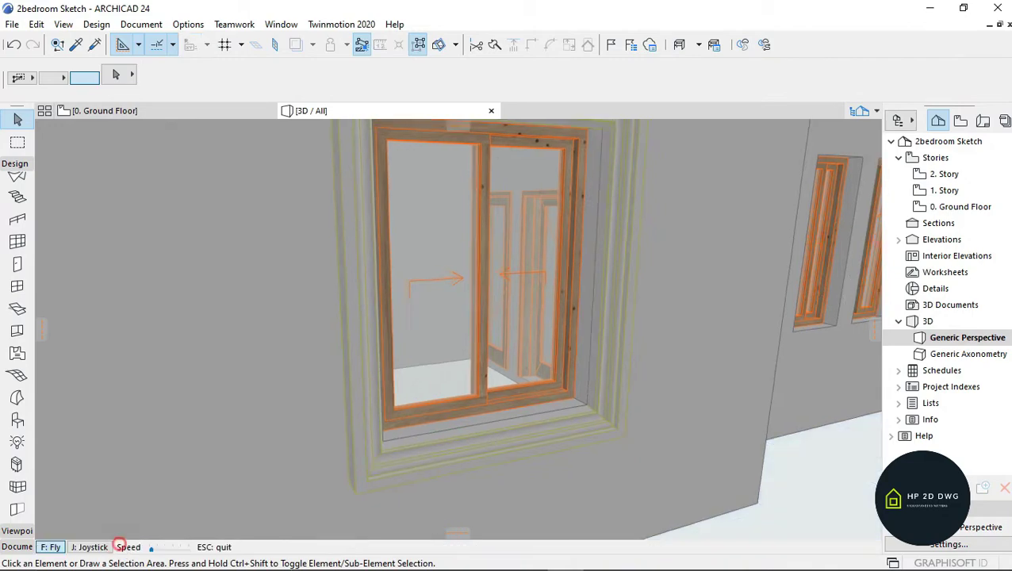
key(Escape)
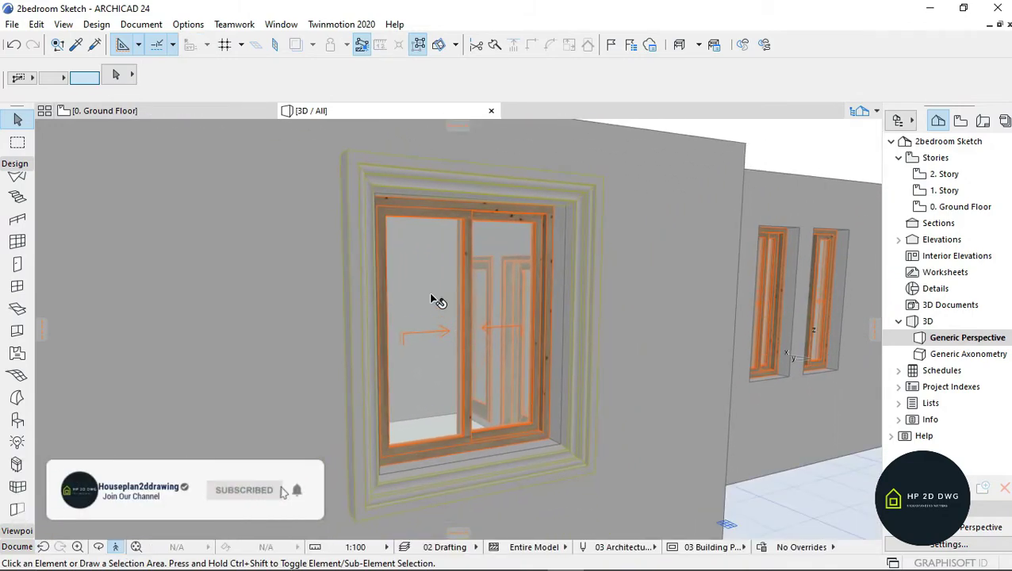
click(354, 200)
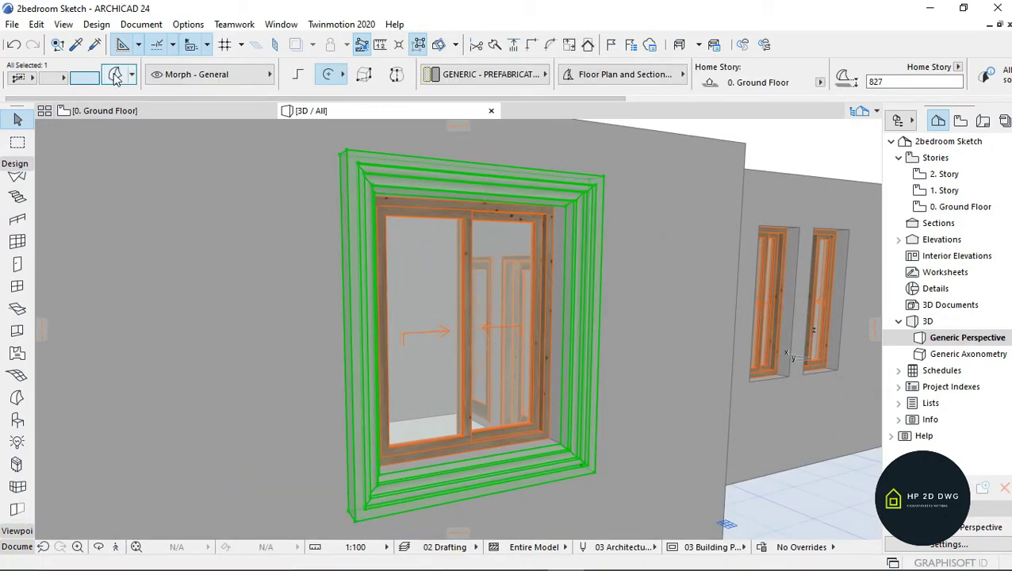
key(ctrl+t)
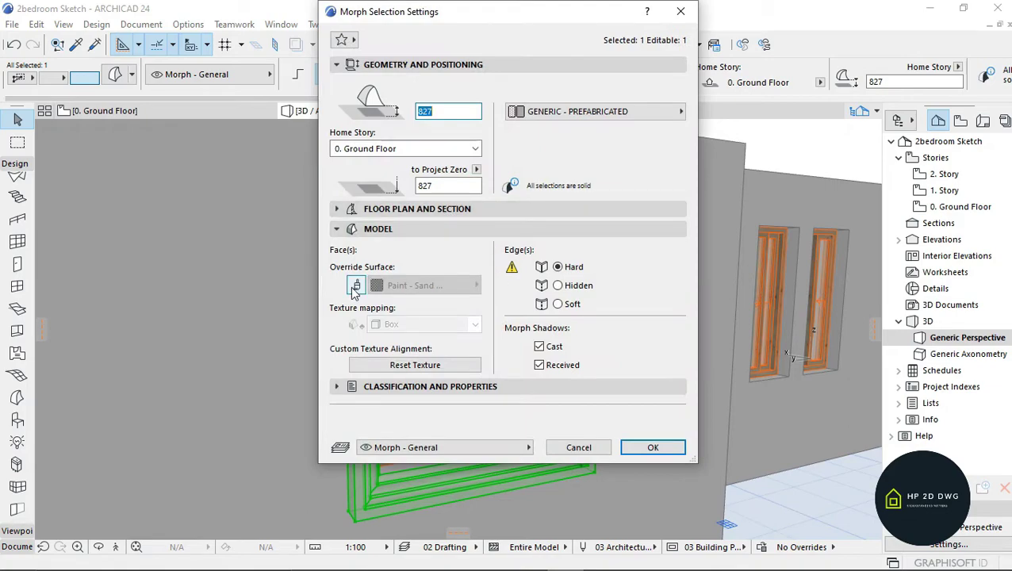
click(355, 286)
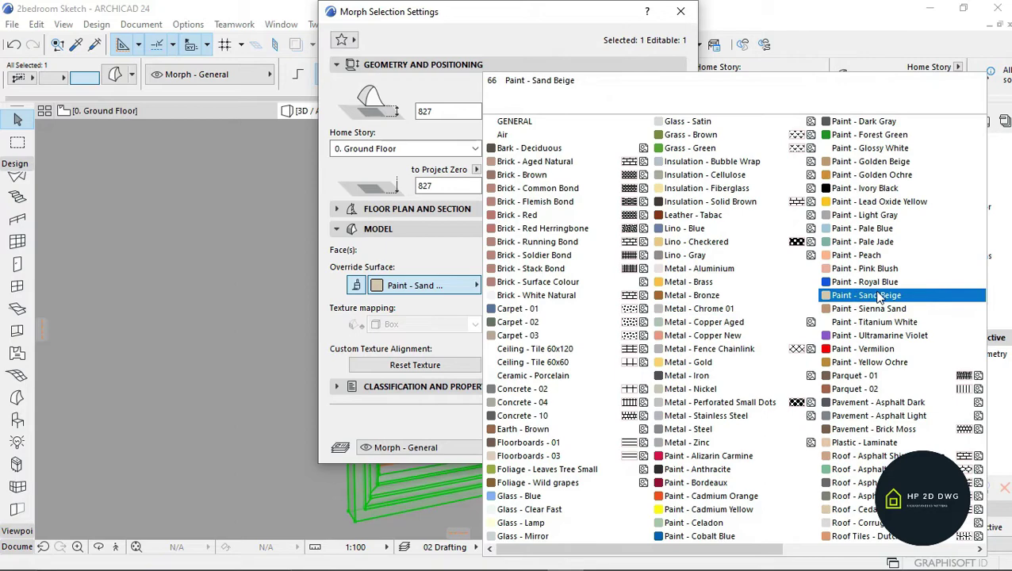
click(880, 326)
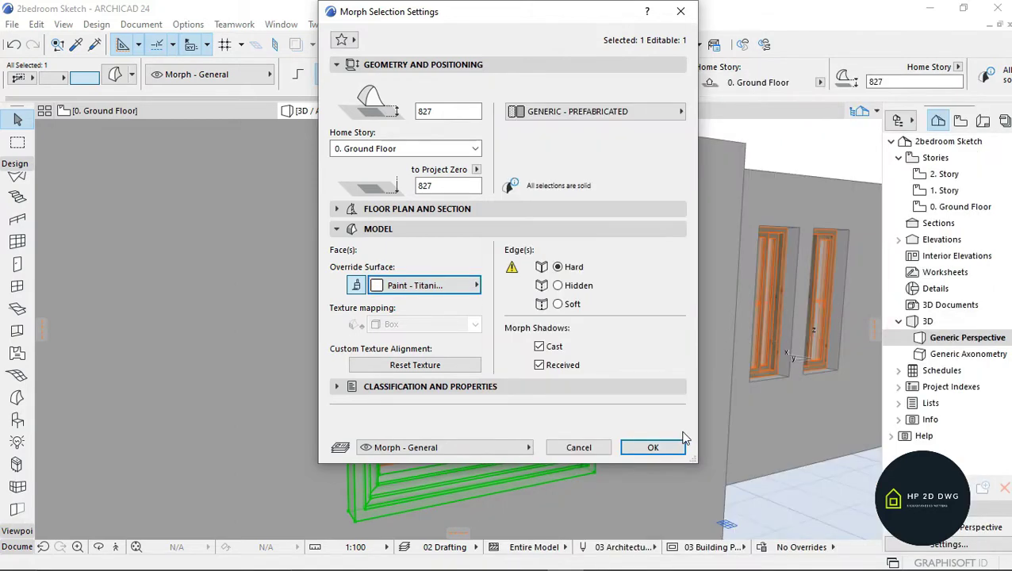
click(666, 449)
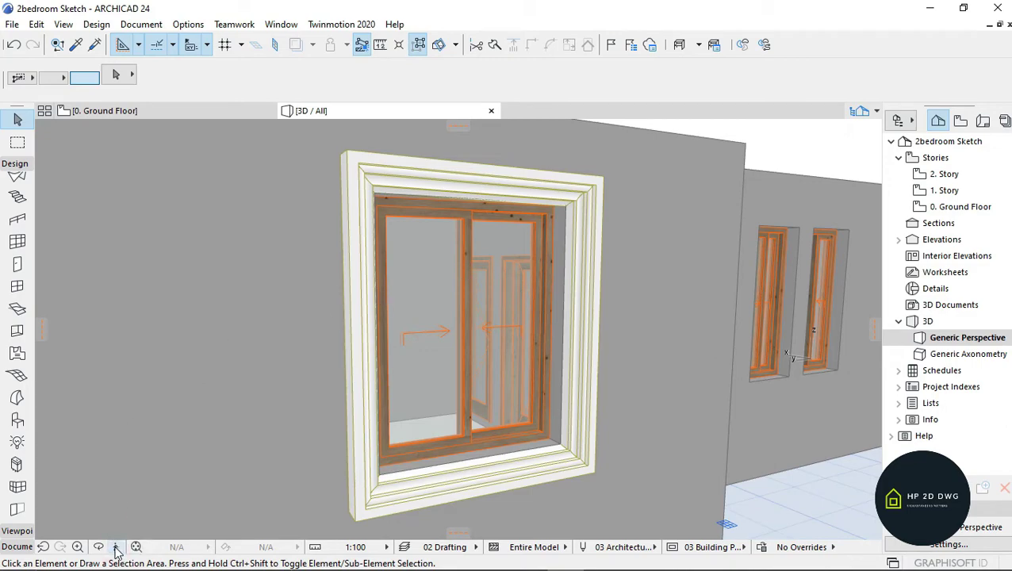
Step: Fly around the window to inspect the white trim, then switch to the 0. Ground Floor plan
click(115, 547)
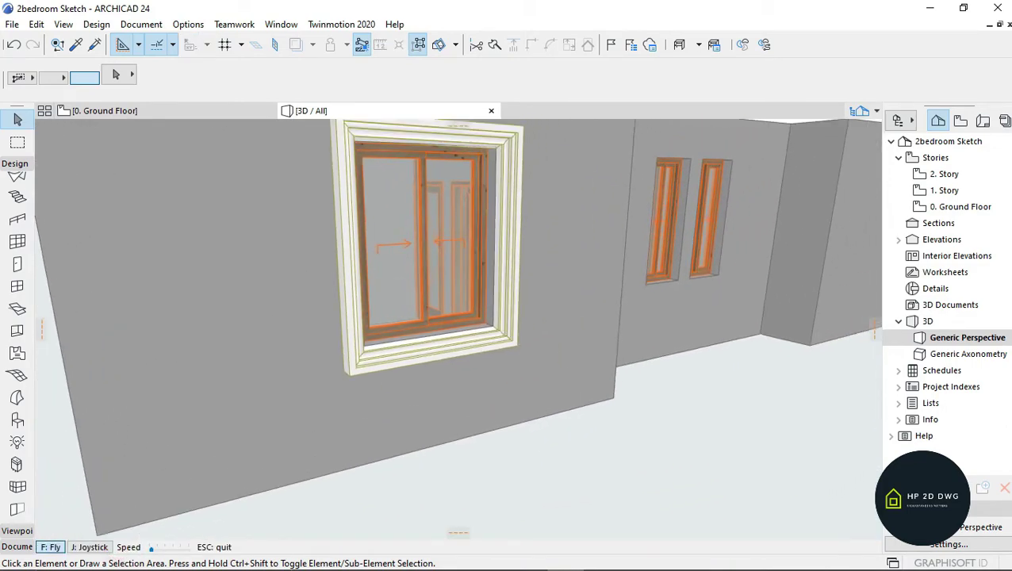
key(w)
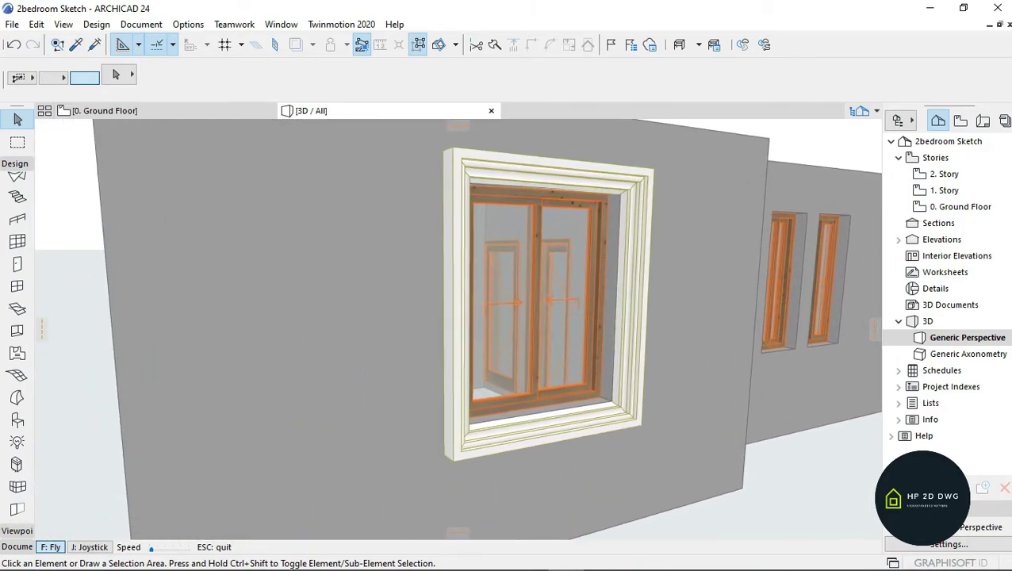
key(s)
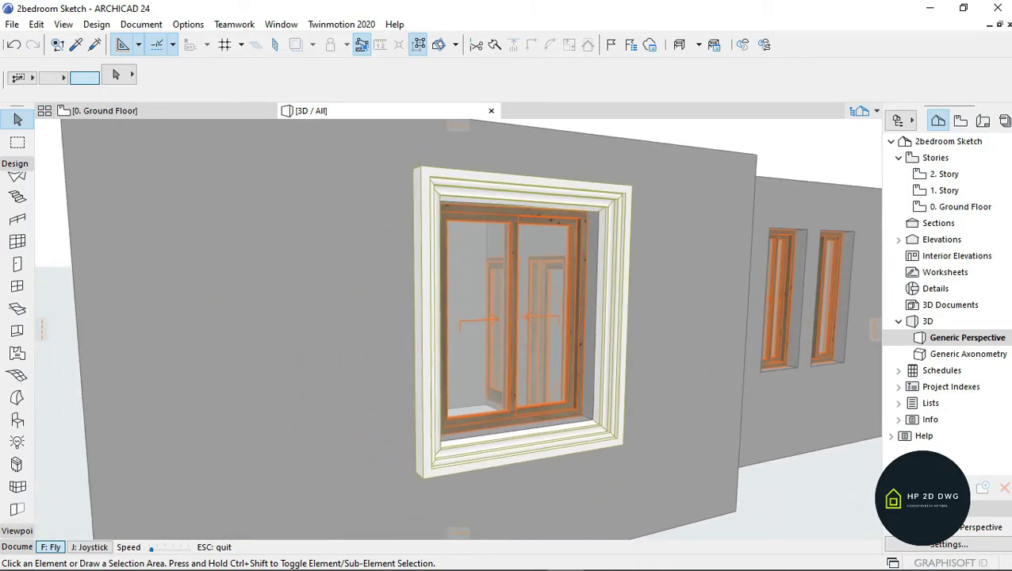
key(w)
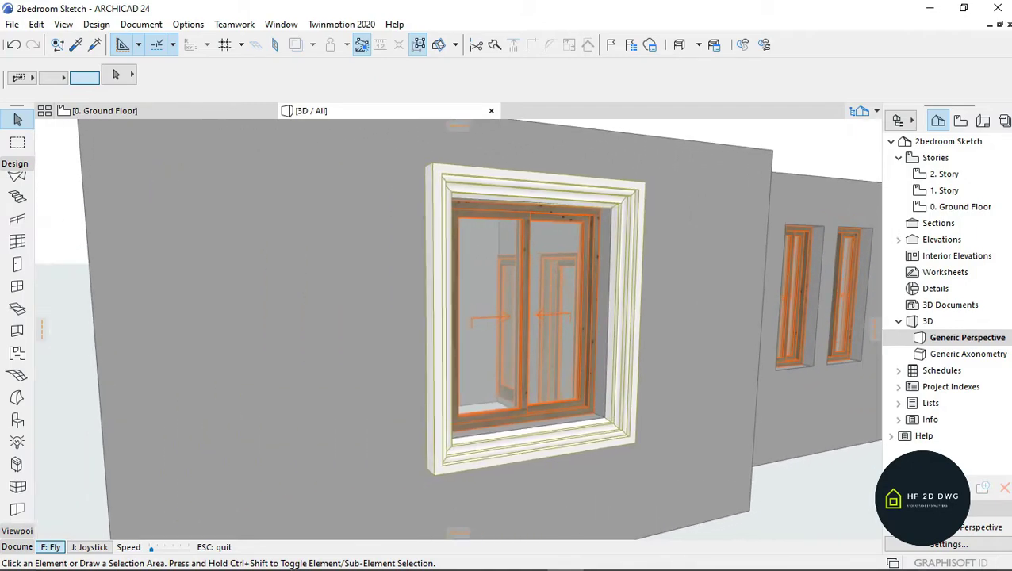
key(Escape)
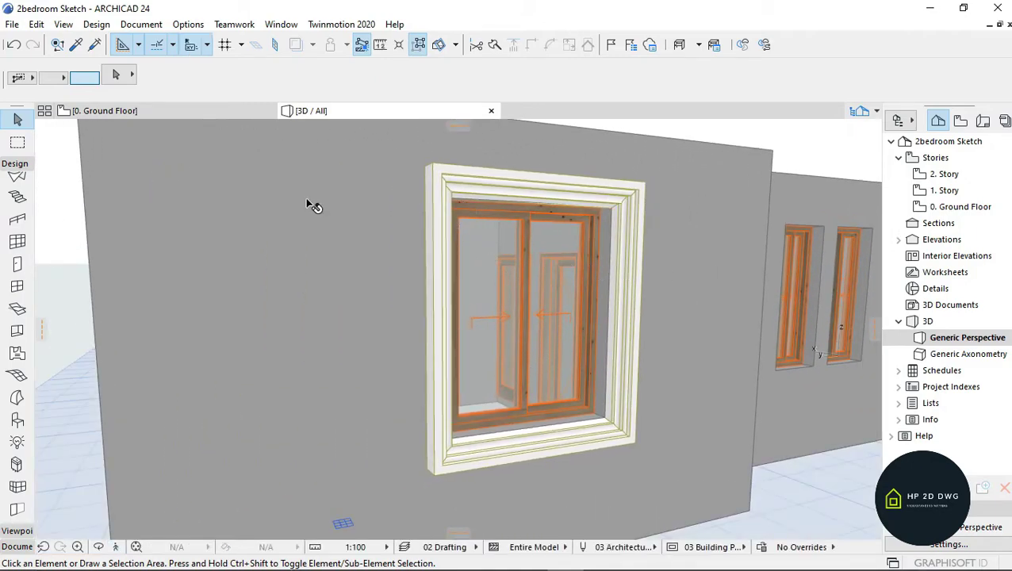
click(175, 113)
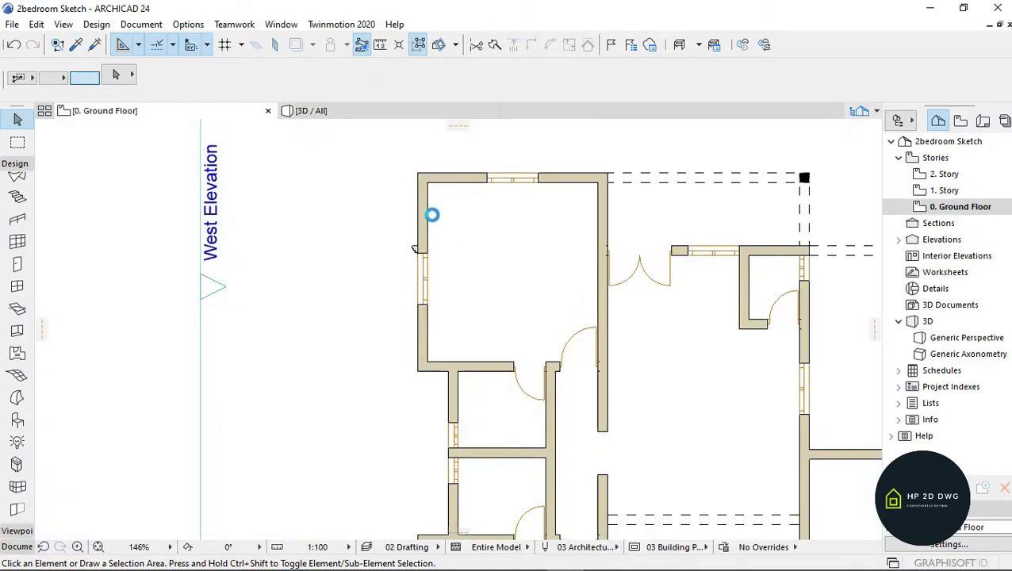
Step: Select the Morph surround and start a drag-copy from a reference point on it
scroll(431, 217, up, 1)
scroll(426, 246, up, 2)
scroll(401, 305, up, 4)
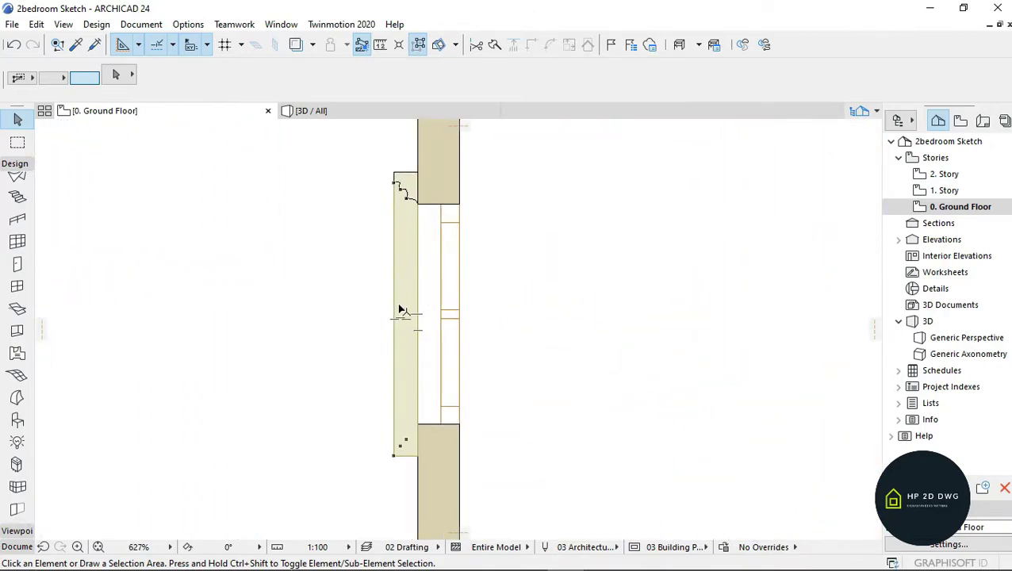
click(400, 310)
scroll(402, 293, down, 3)
scroll(434, 267, up, 2)
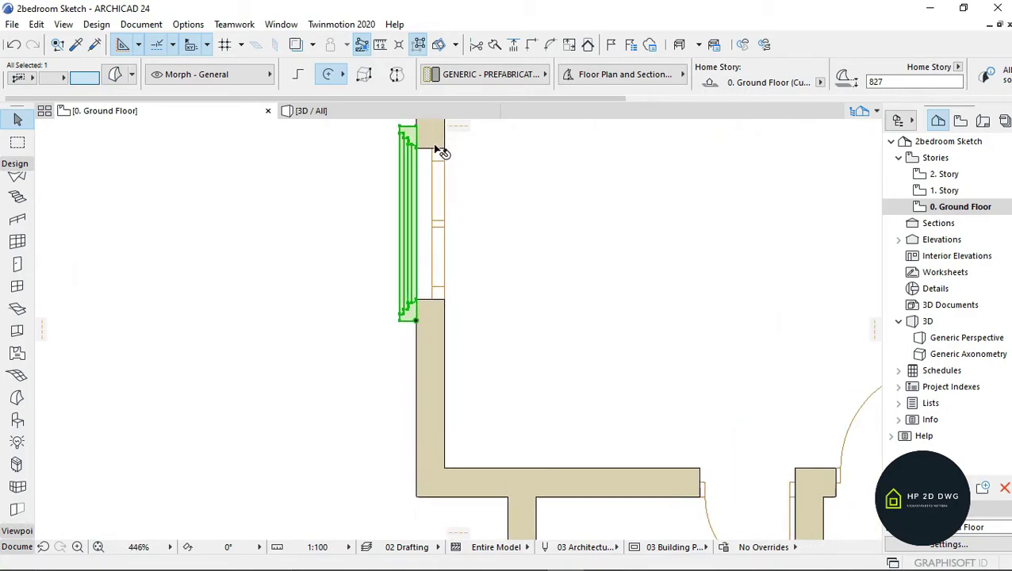
scroll(437, 228, up, 4)
scroll(343, 252, down, 3)
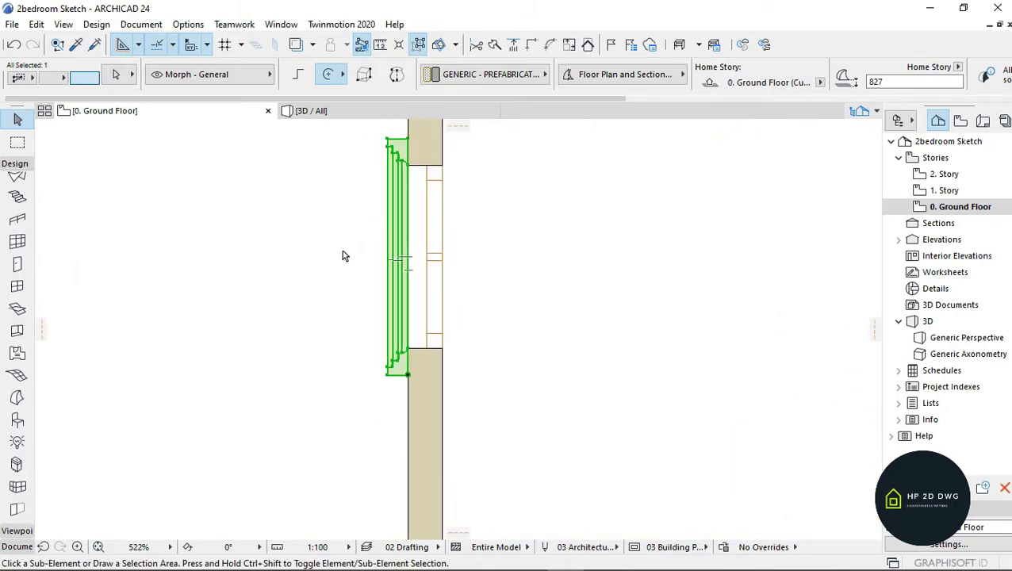
key(ctrl+d)
scroll(410, 353, up, 4)
scroll(409, 343, up, 2)
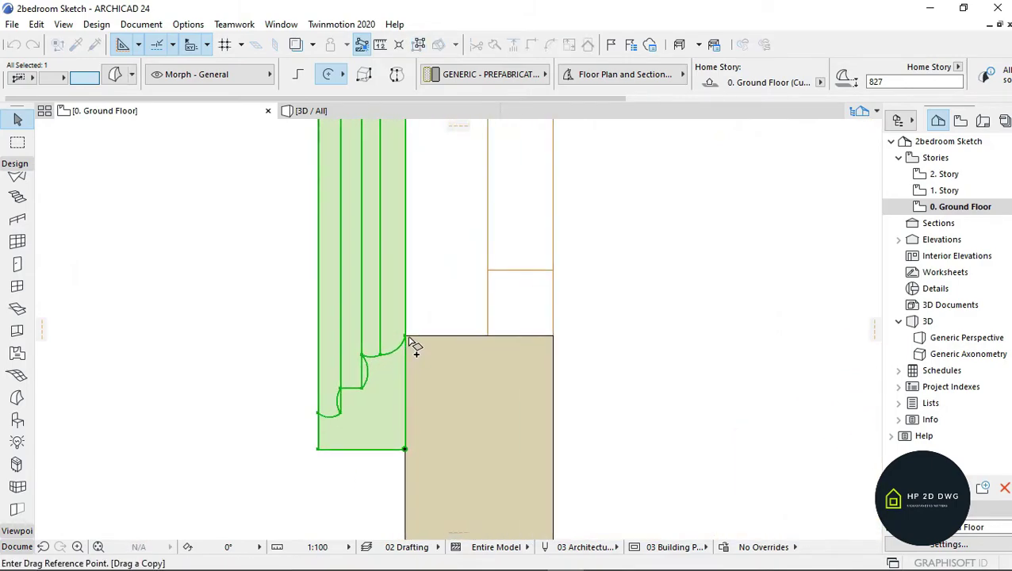
scroll(405, 333, down, 2)
scroll(401, 269, down, 3)
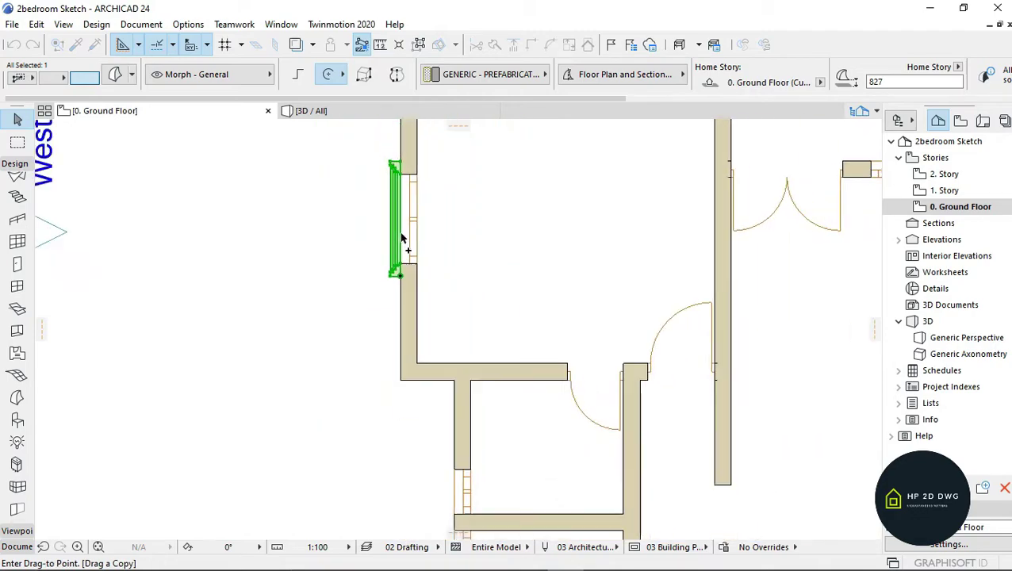
scroll(412, 310, down, 3)
scroll(428, 348, down, 2)
scroll(368, 375, up, 3)
scroll(386, 397, up, 3)
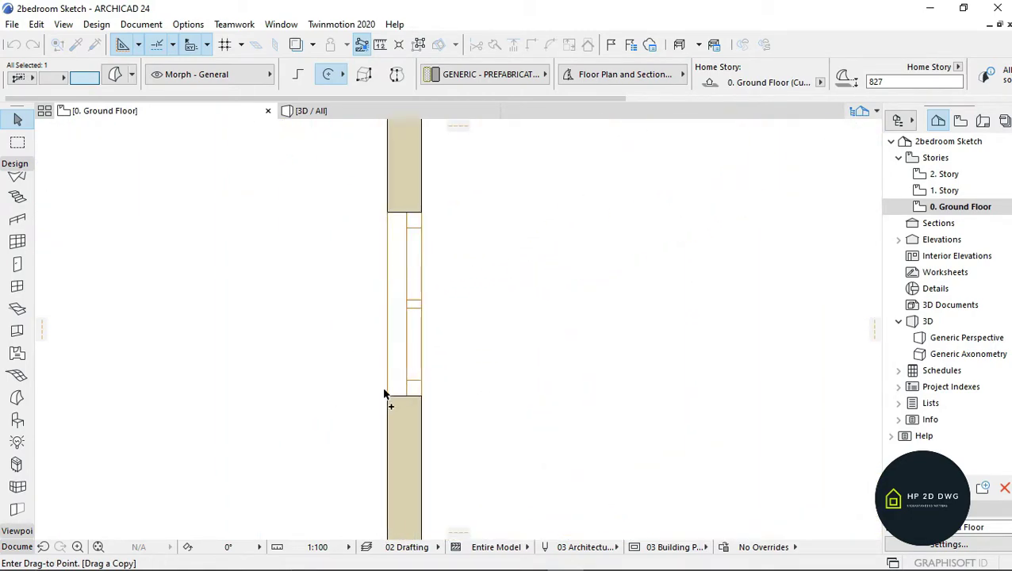
click(390, 399)
scroll(384, 333, down, 3)
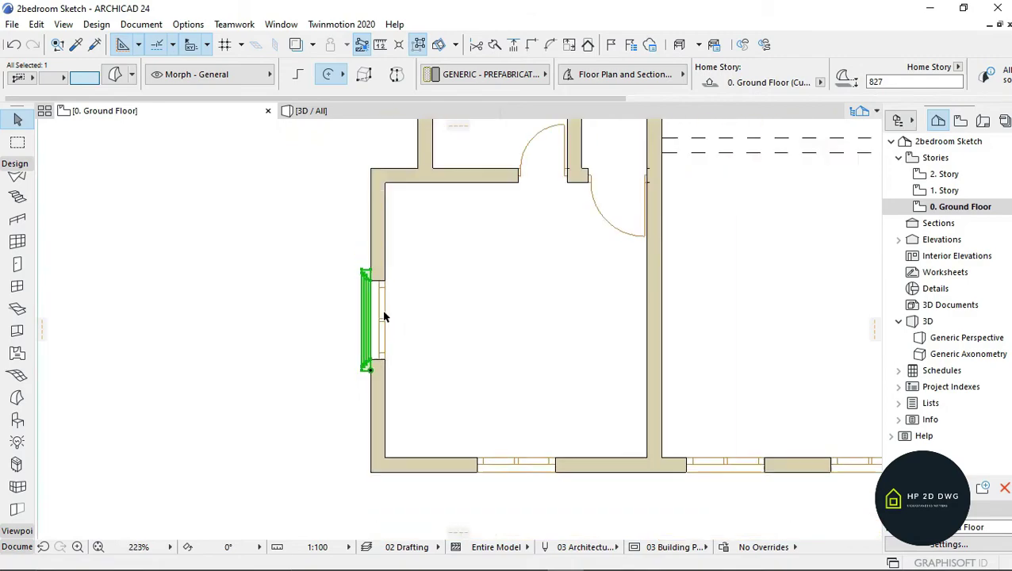
scroll(379, 317, down, 2)
scroll(377, 332, down, 2)
scroll(375, 330, up, 2)
scroll(373, 337, up, 2)
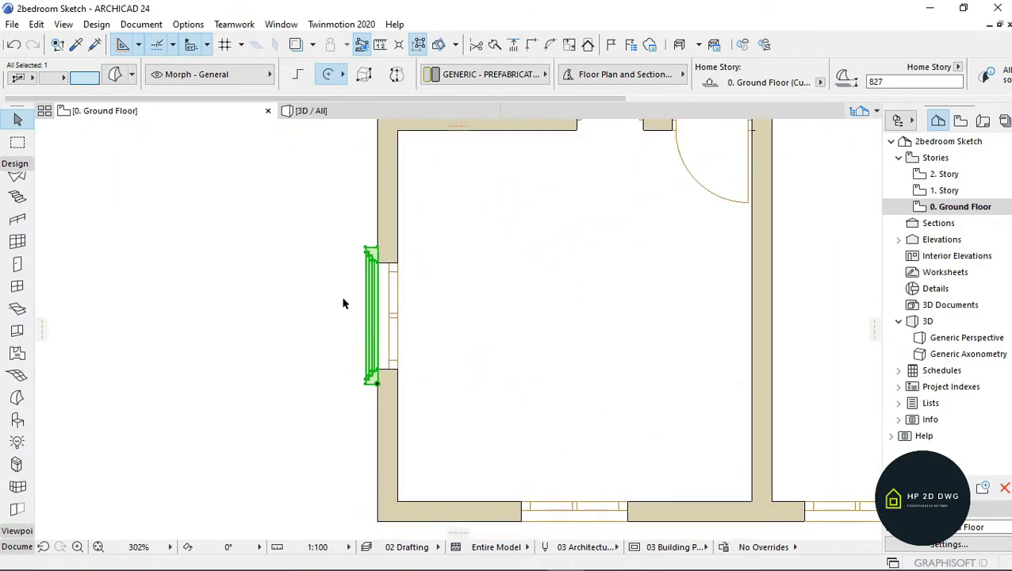
scroll(389, 346, up, 2)
scroll(373, 302, down, 3)
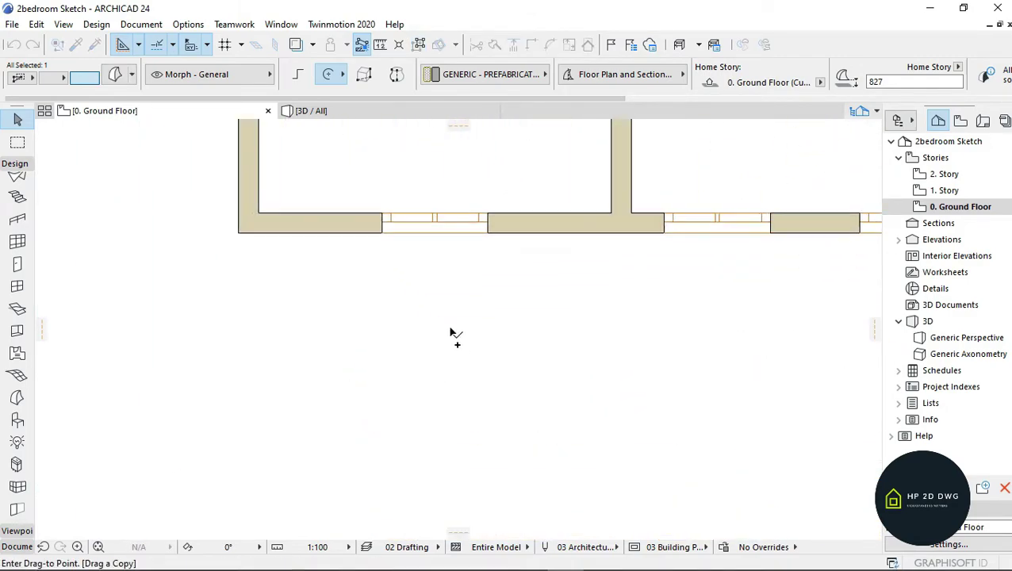
Step: Rotate the copy 90° so it lies horizontally
key(ctrl+e)
click(457, 376)
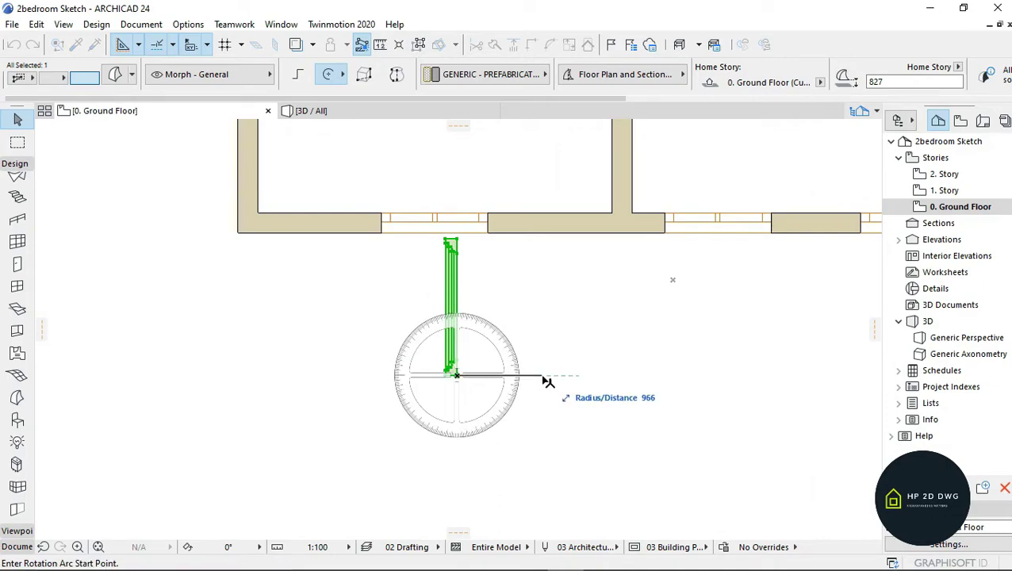
click(547, 381)
click(459, 286)
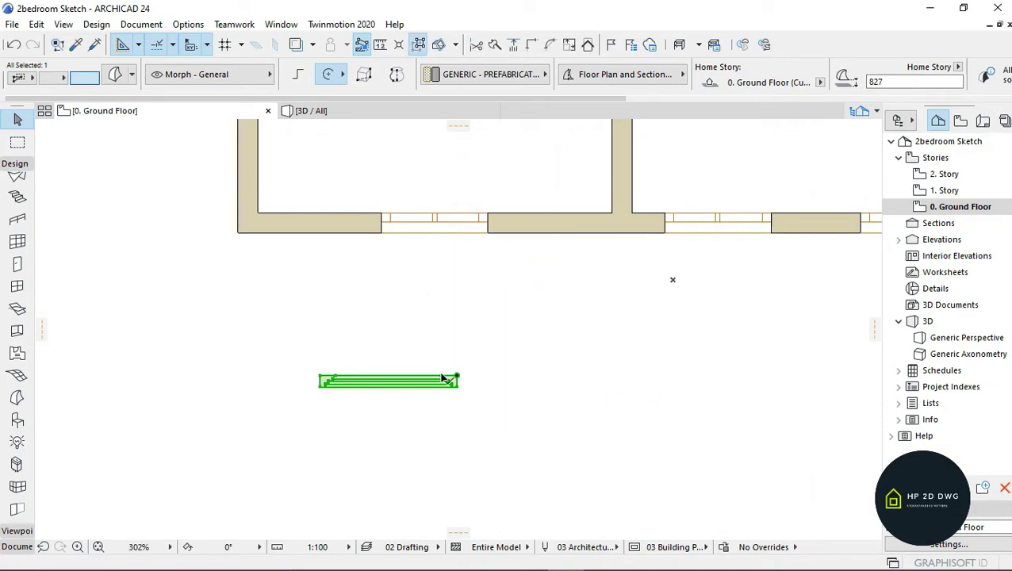
Step: Move the rotated copy flush against the horizontal wall's window opening
click(452, 378)
click(490, 232)
scroll(484, 237, up, 4)
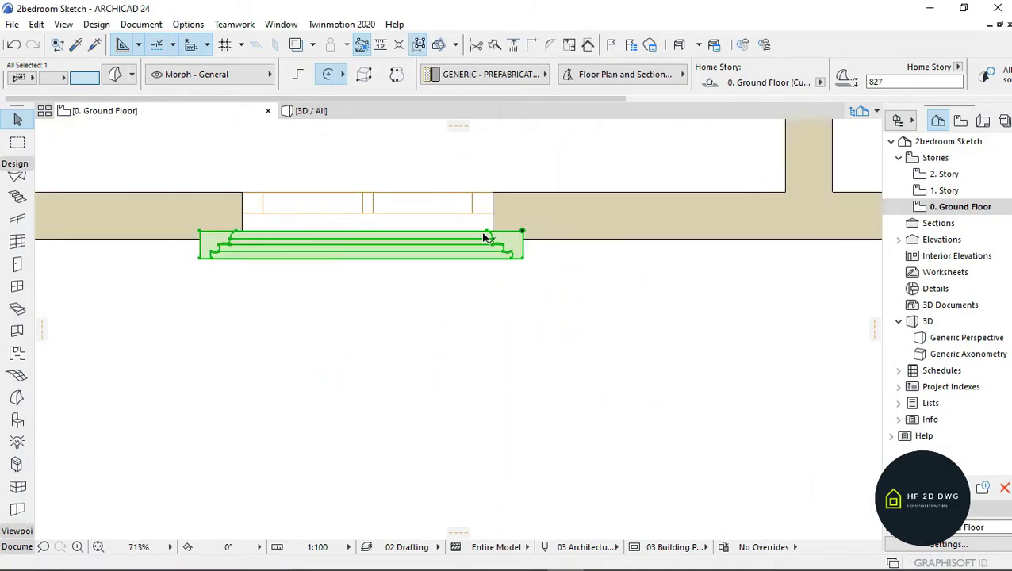
scroll(484, 237, up, 2)
click(474, 220)
click(482, 289)
scroll(542, 244, down, 1)
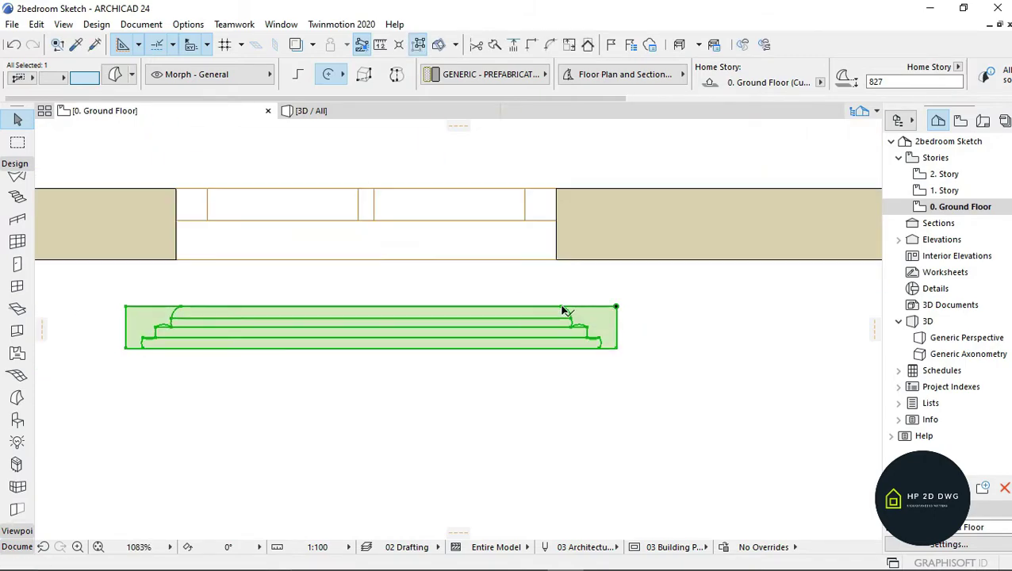
click(562, 309)
click(561, 267)
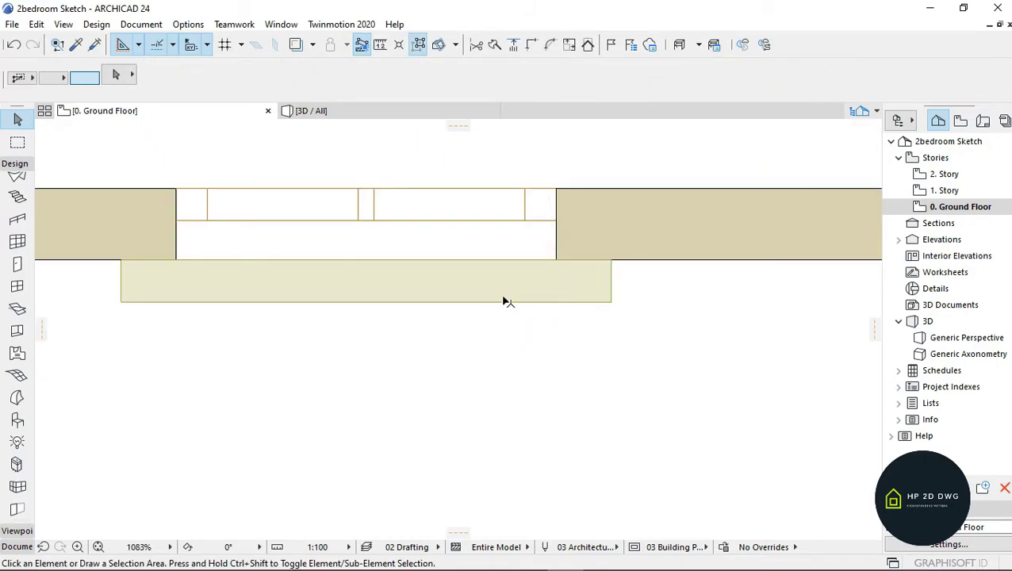
scroll(507, 302, down, 6)
scroll(468, 300, down, 4)
Step: Switch to the 3D view and fly around the house to inspect the white window surrounds
click(347, 111)
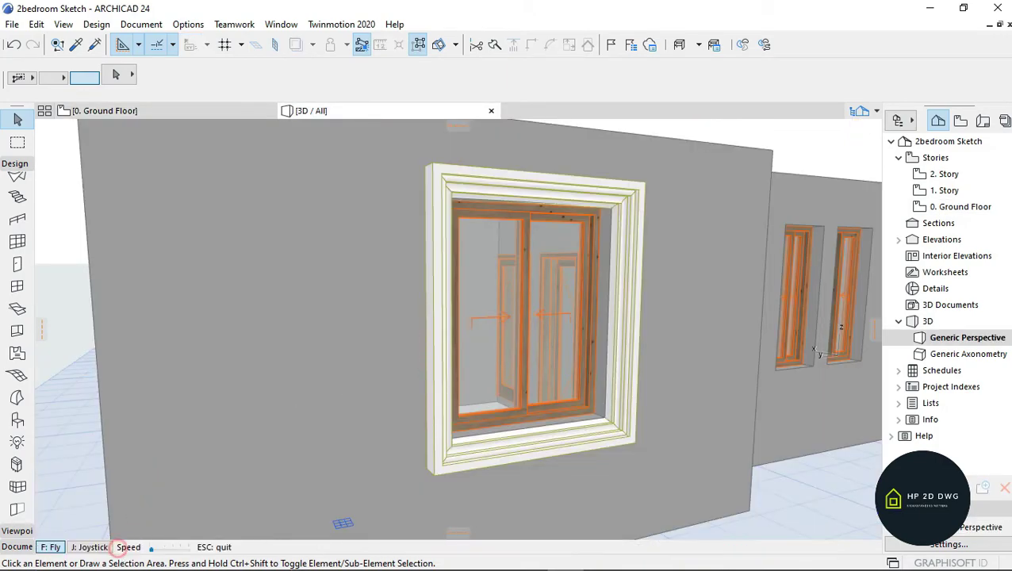
key(Down)
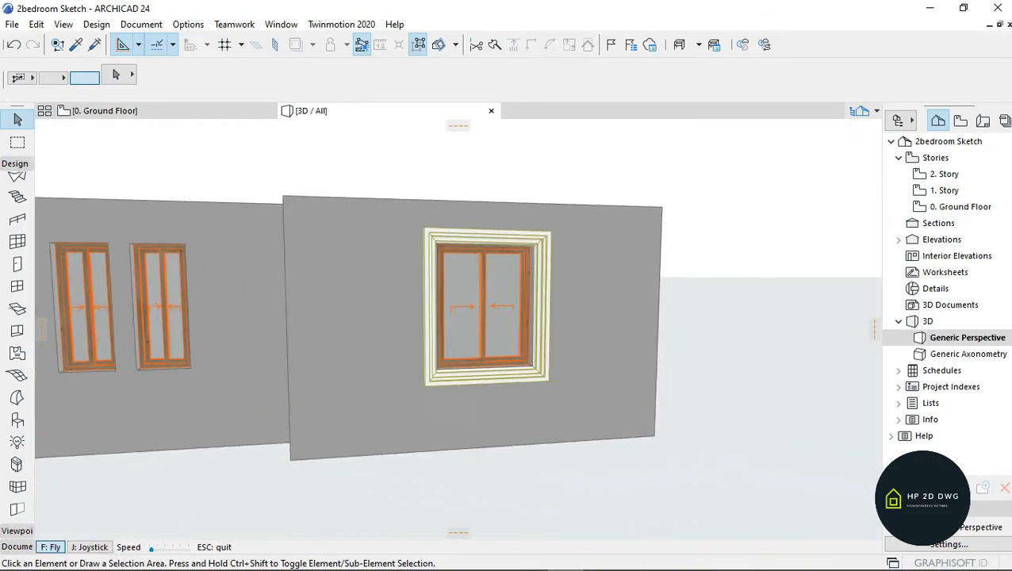
key(Down)
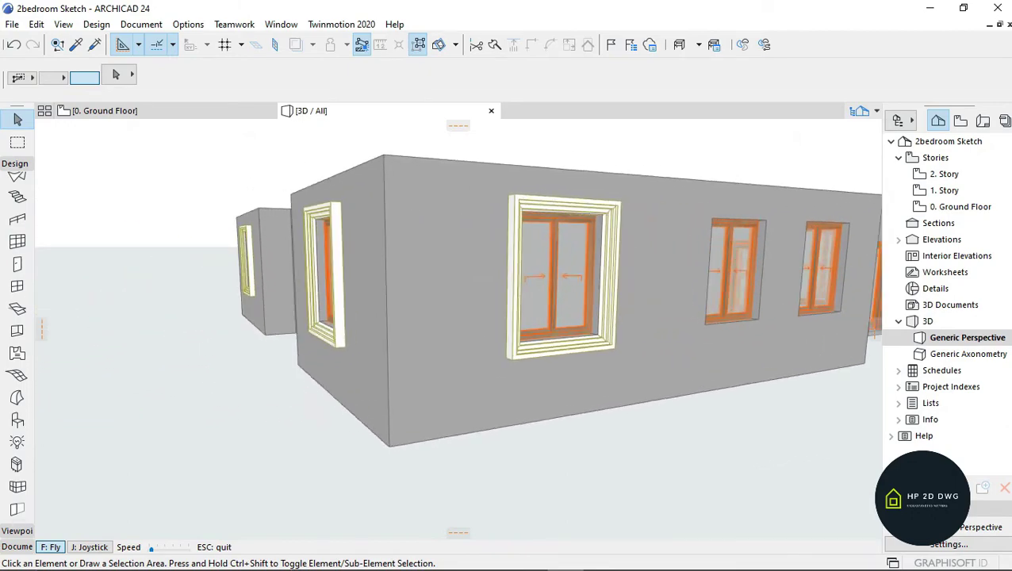
key(Up)
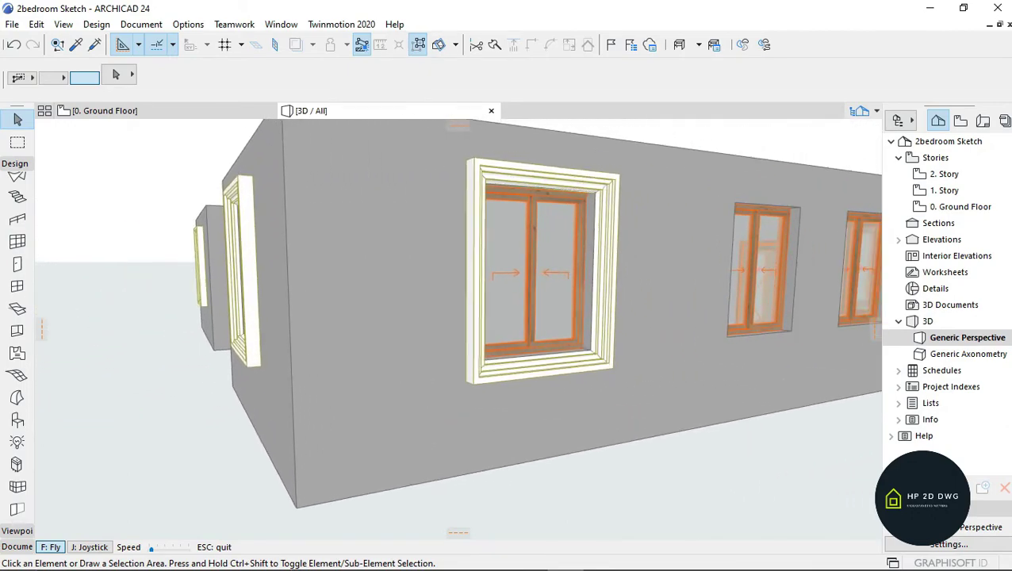
key(Down)
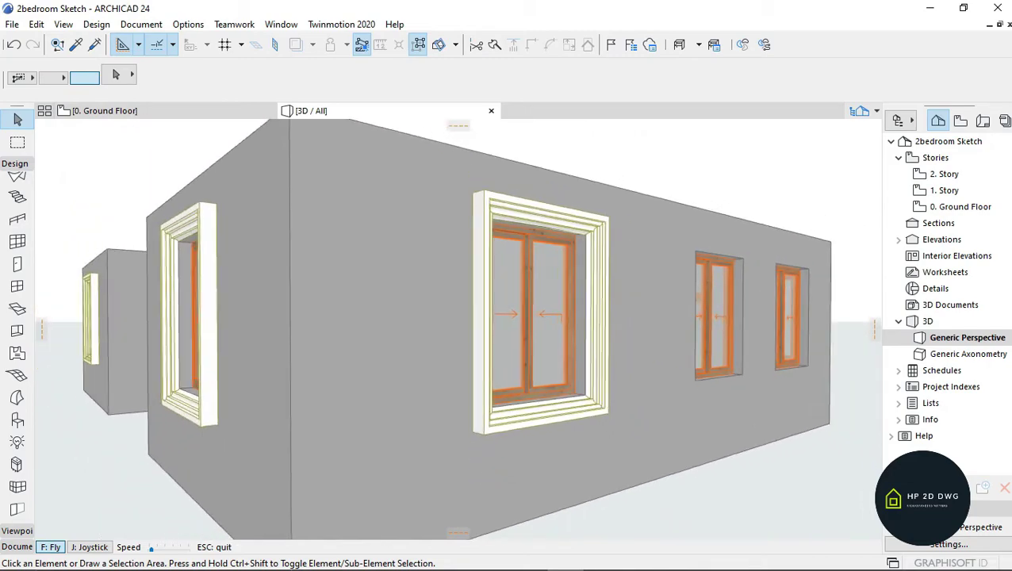
key(Down)
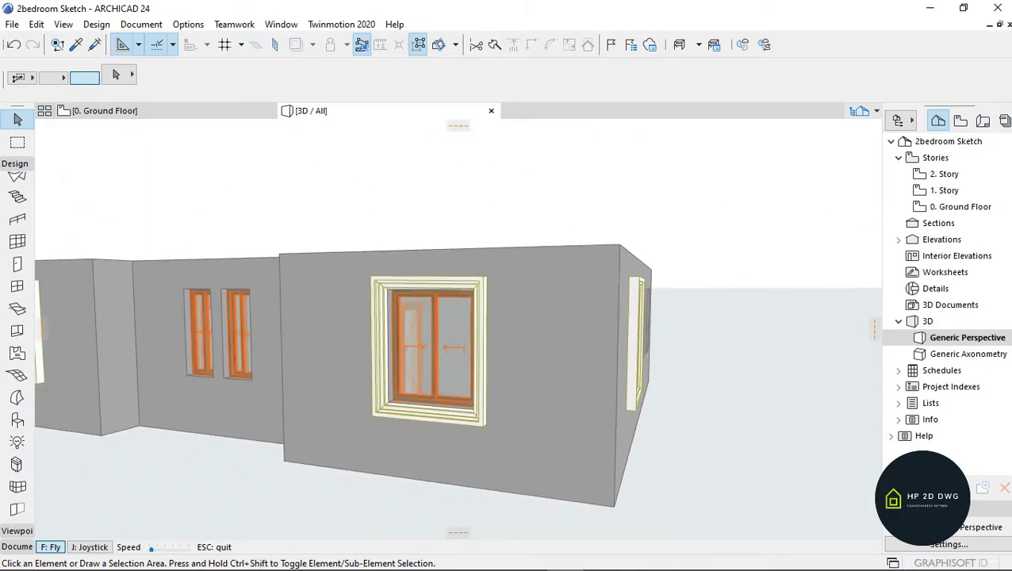